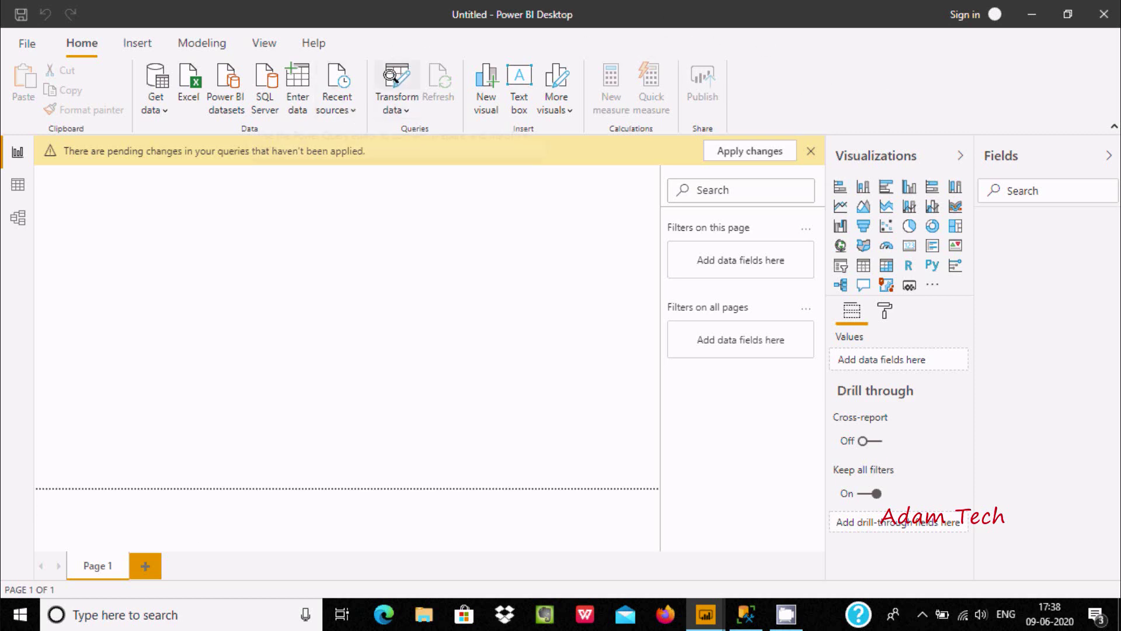
Step: Open the Power Query Editor via Transform data and maximize its window to full screen
click(389, 76)
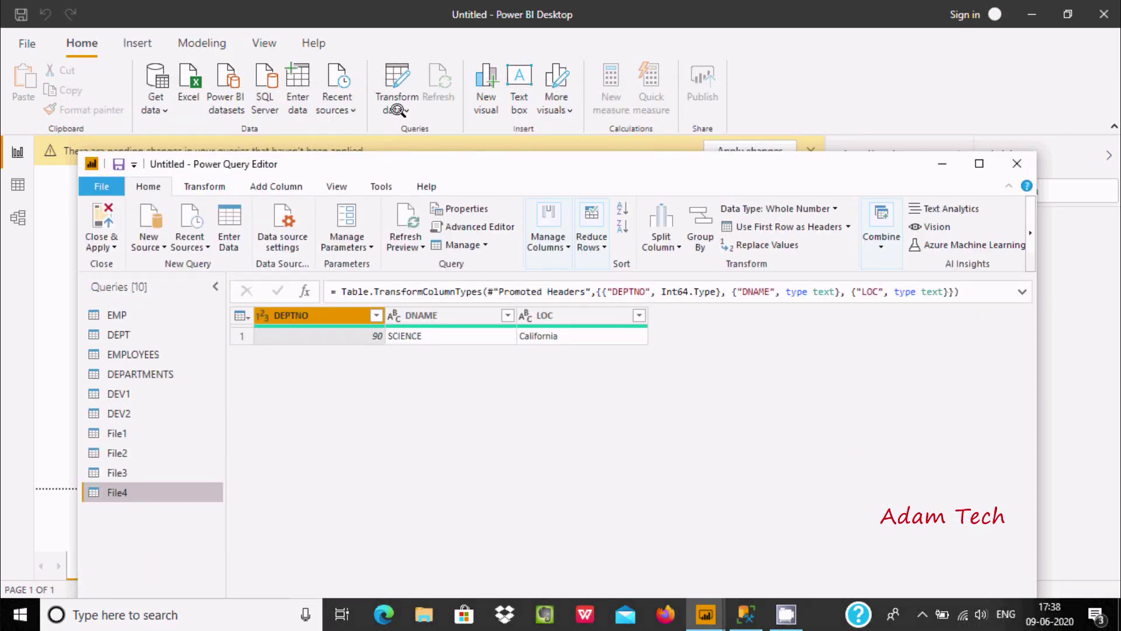
click(979, 163)
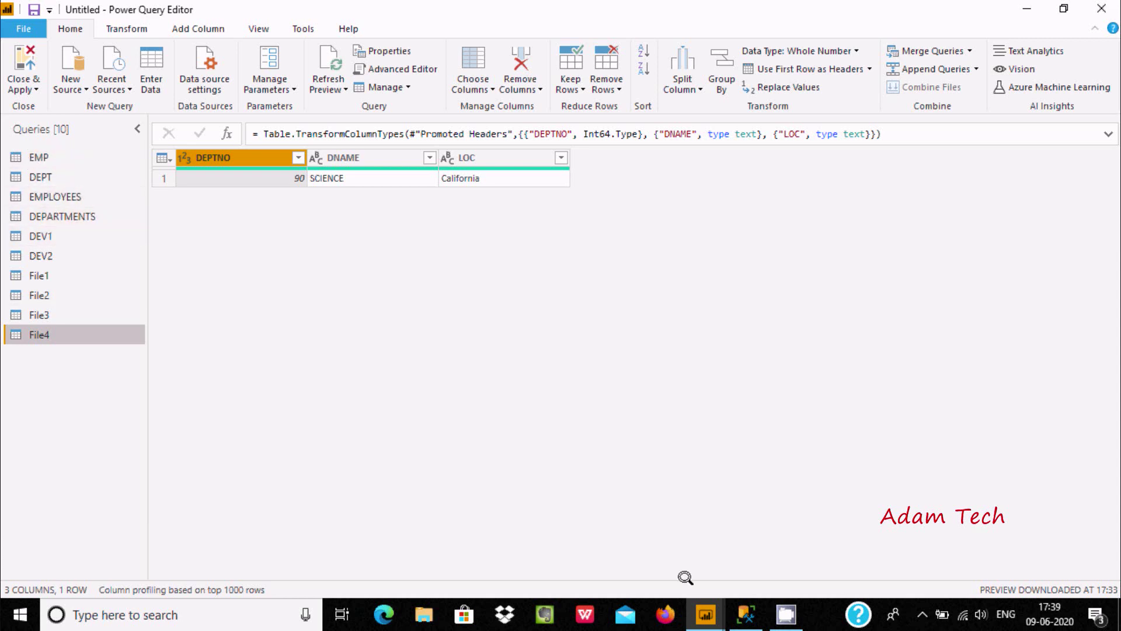
click(734, 603)
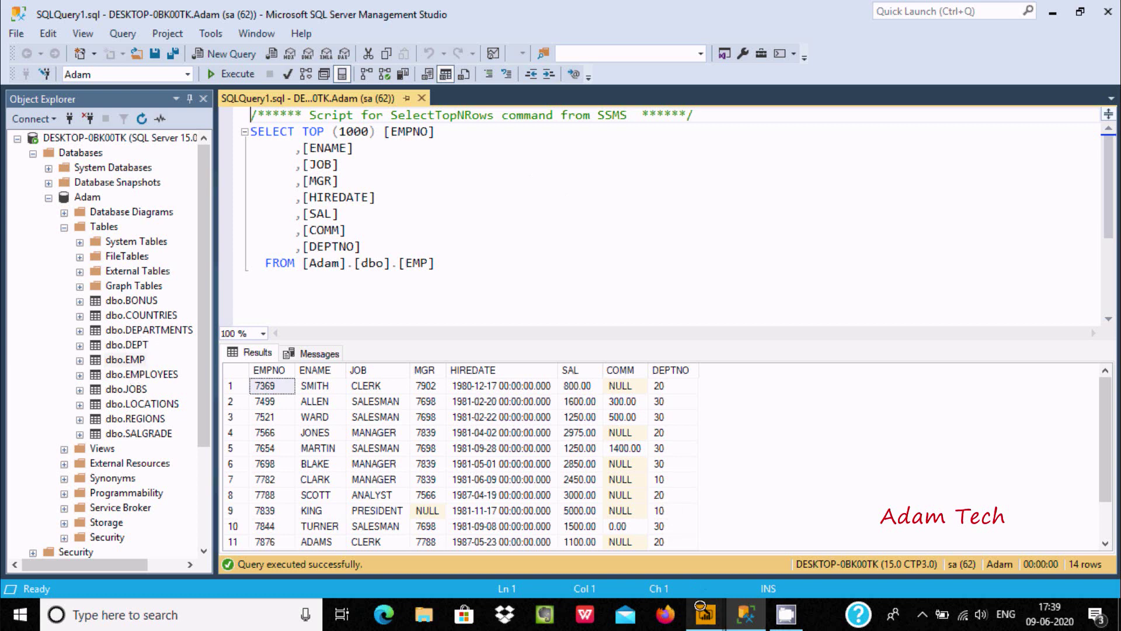
mouse_move(707, 613)
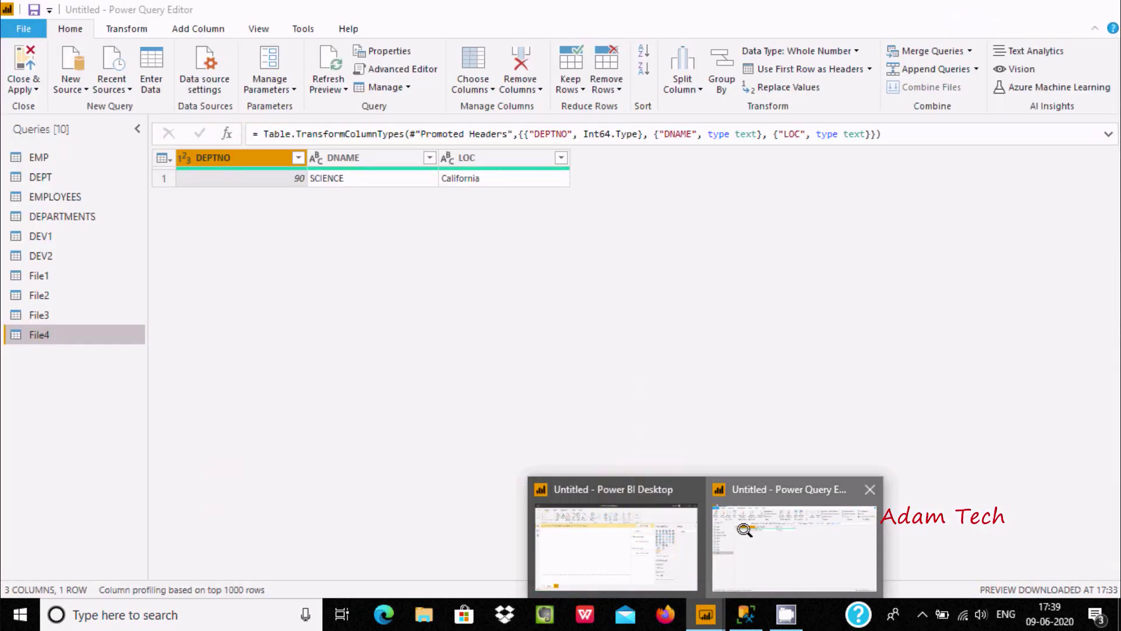
click(744, 529)
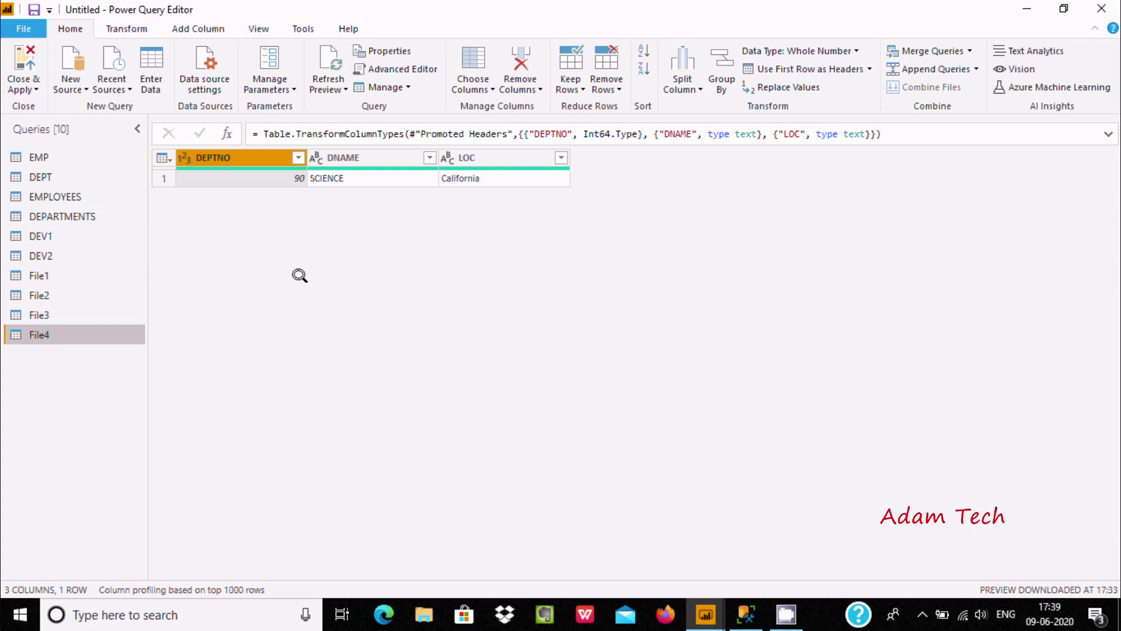
Step: Preview EMPLOYEES and DEPARTMENTS, then return to EMPLOYEES, keeping its name unchanged
click(44, 194)
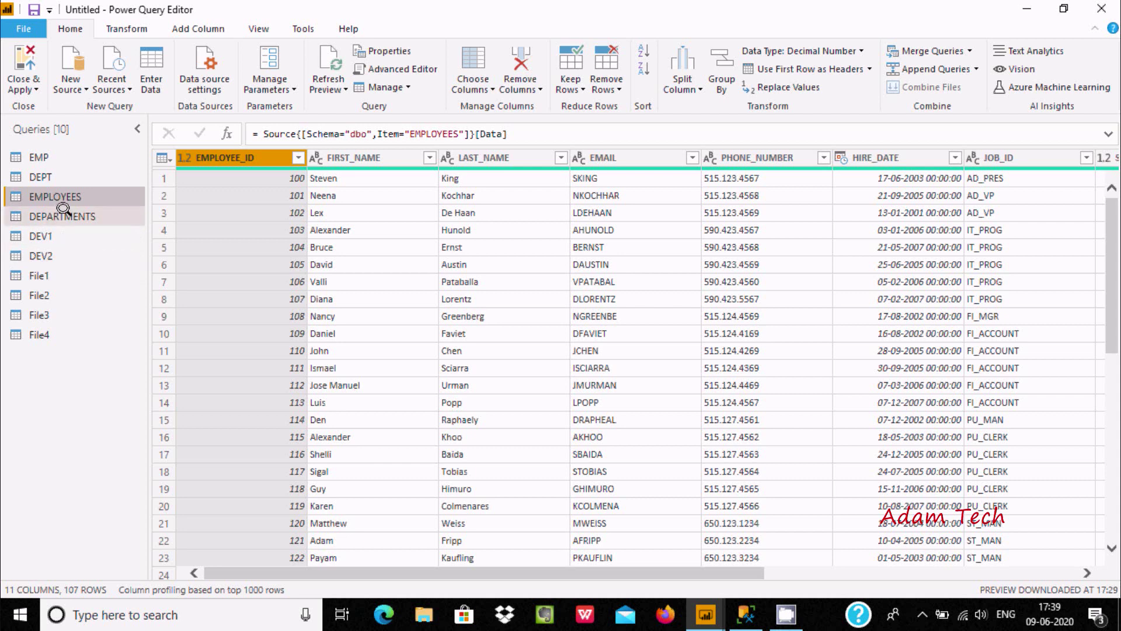
click(62, 213)
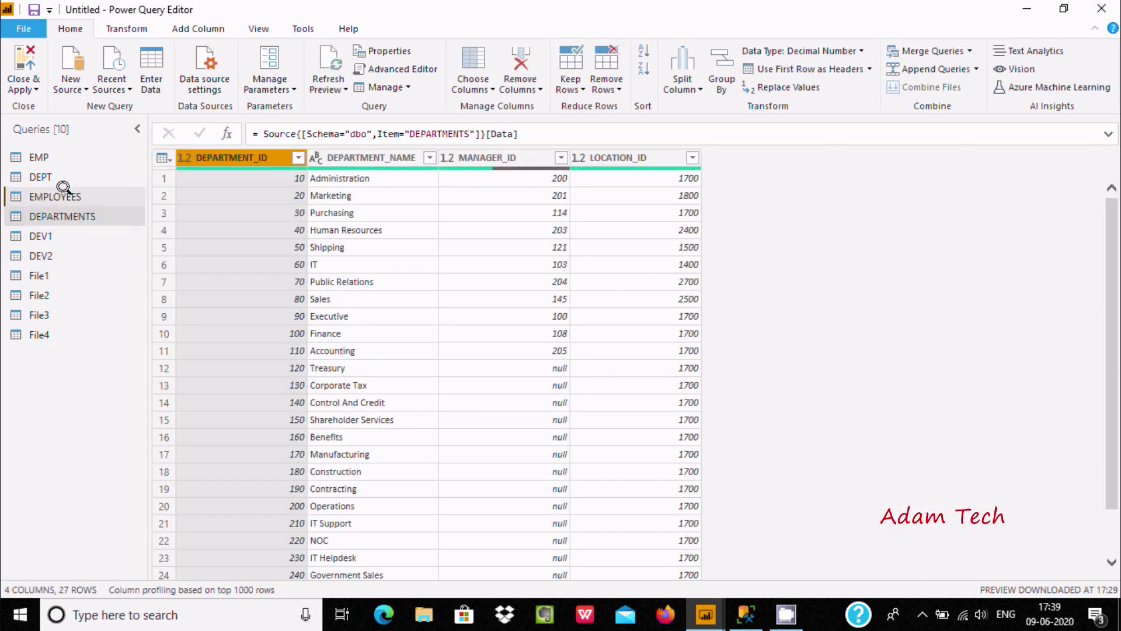
double_click(63, 189)
key(Return)
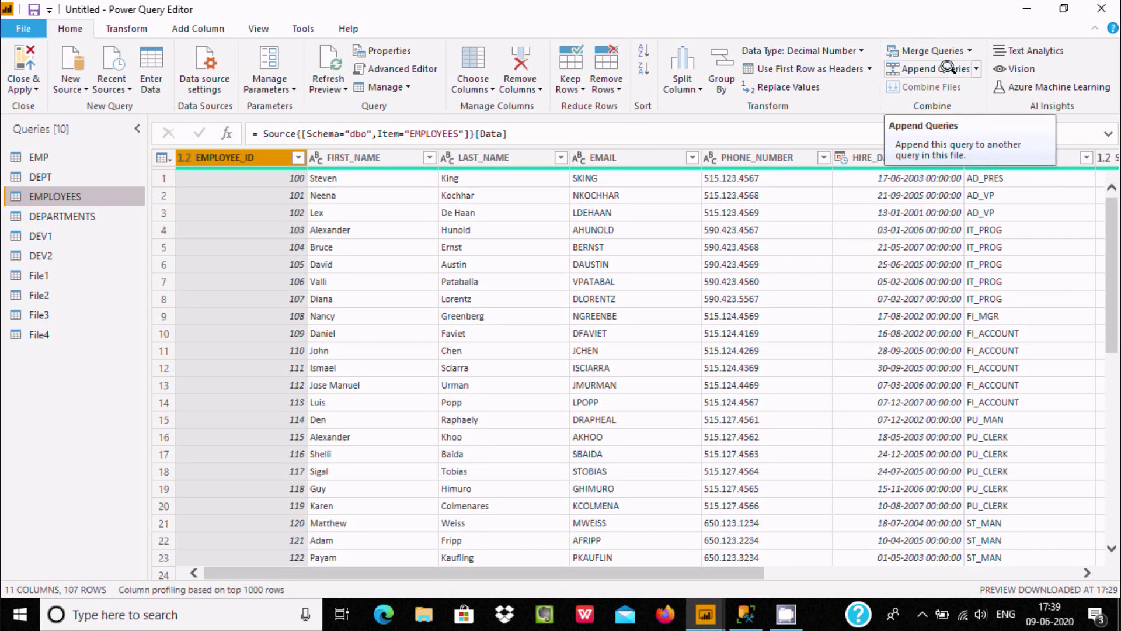
Step: Append DEPARTMENTS onto EMPLOYEES as two tables, giving 13 columns and 134 rows
click(976, 68)
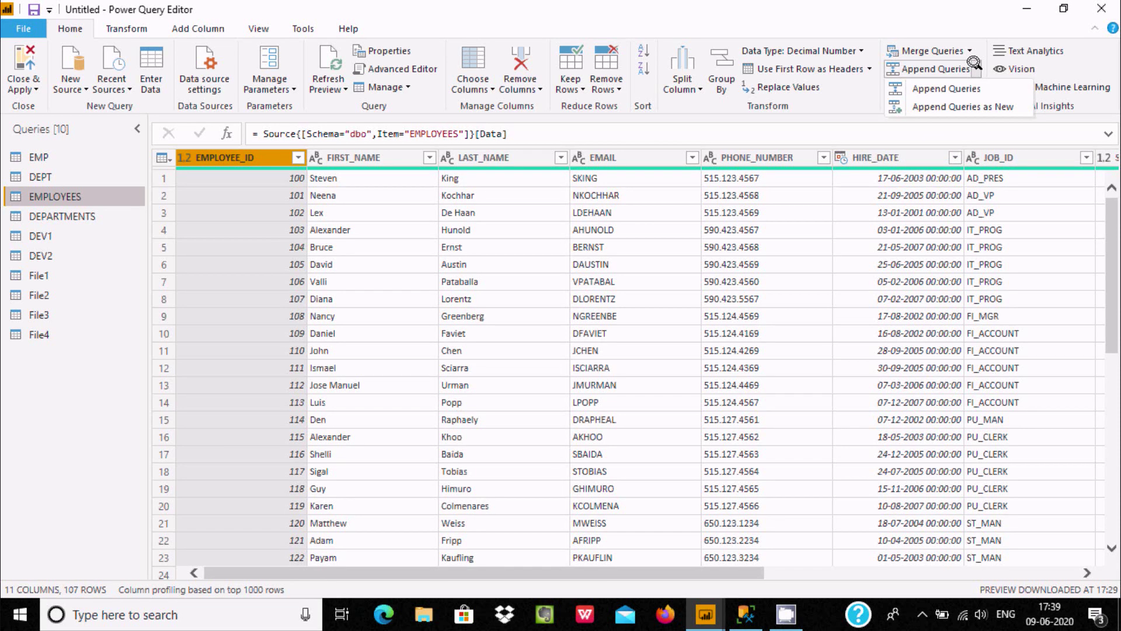
click(949, 87)
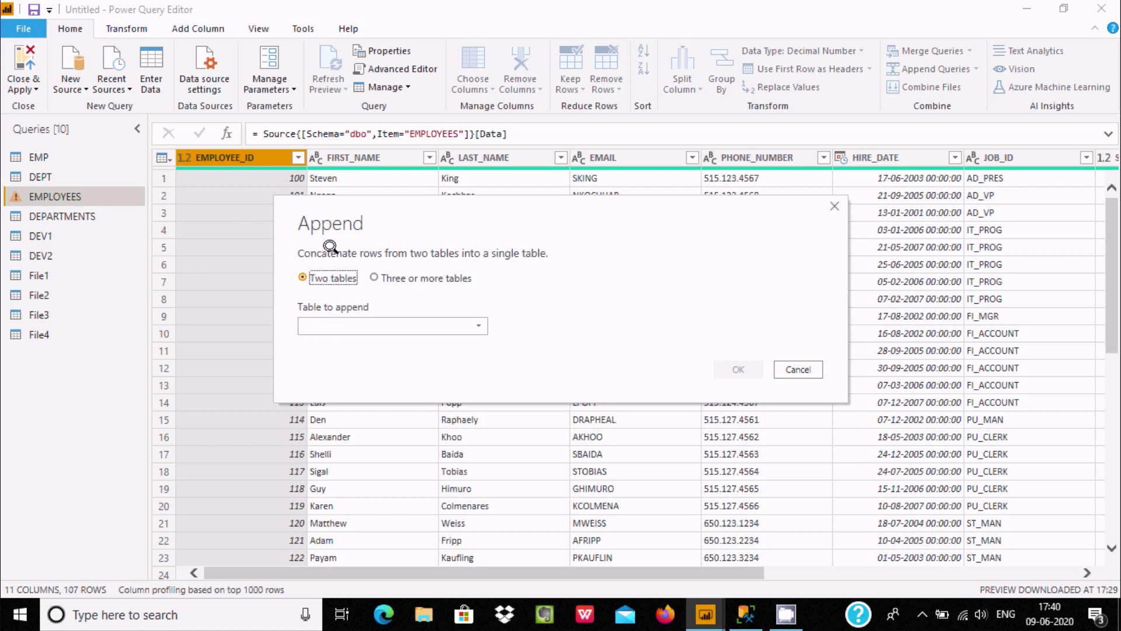
click(424, 321)
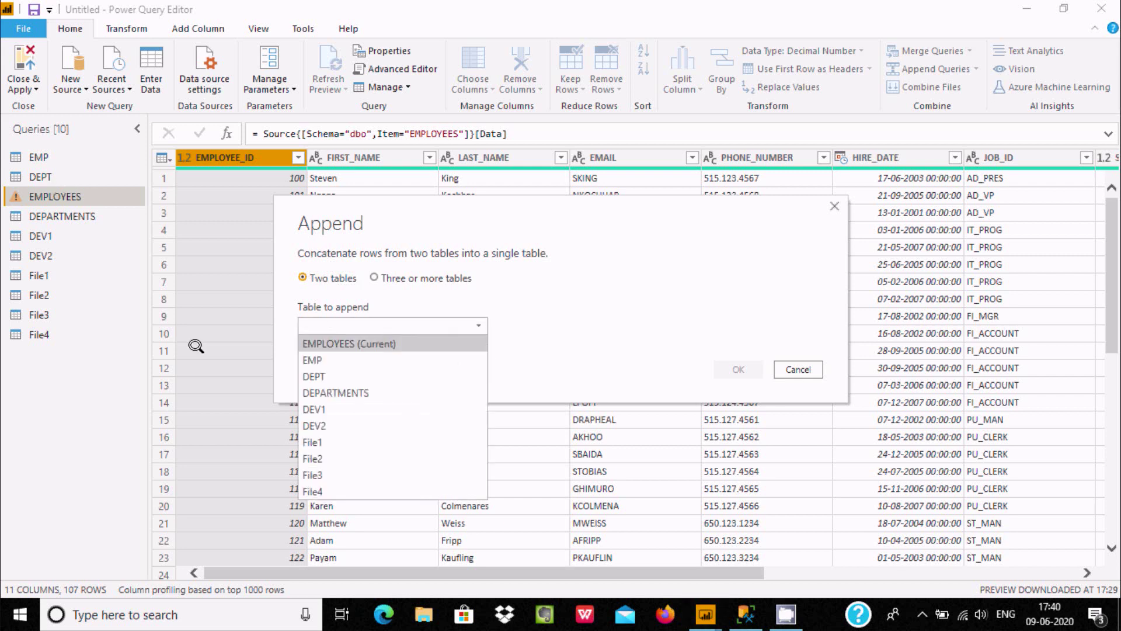
click(316, 392)
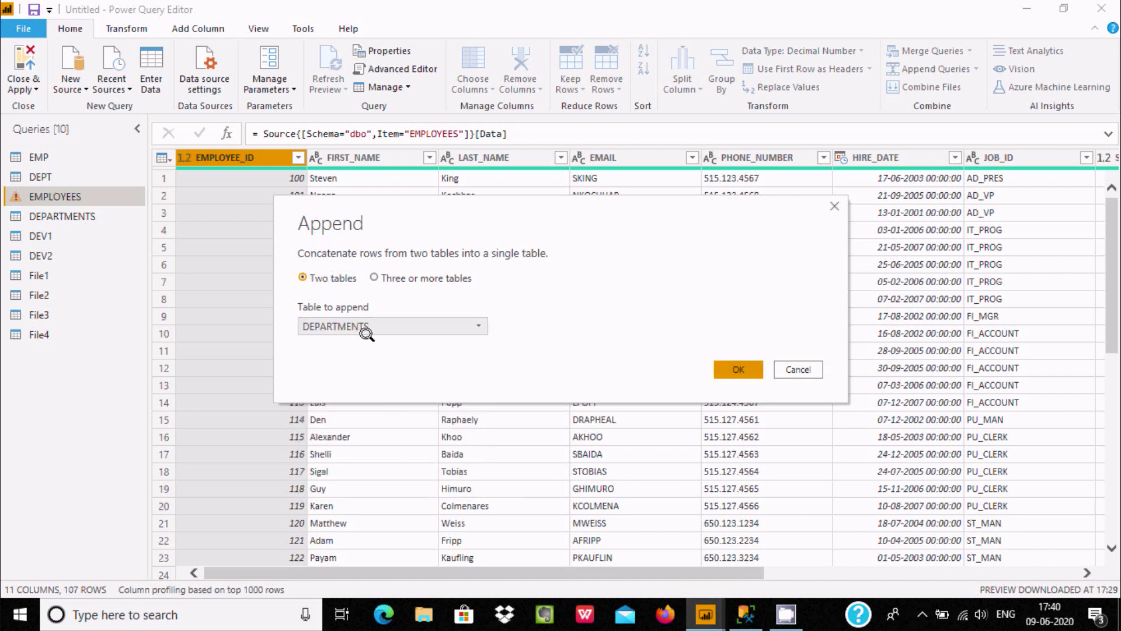
click(728, 364)
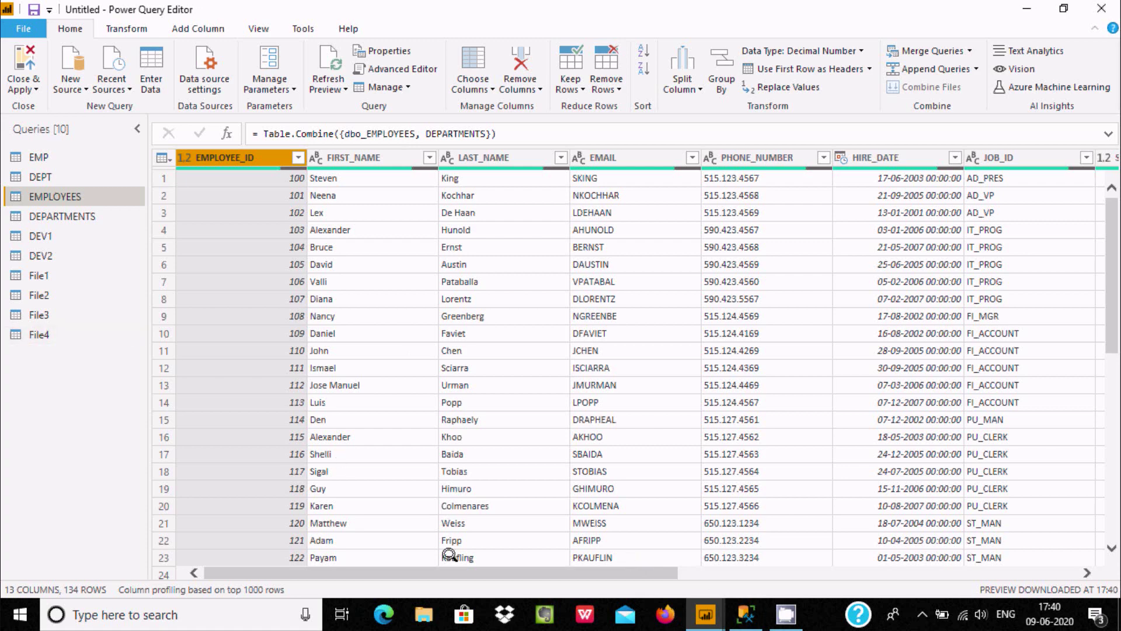
drag(452, 572, 989, 578)
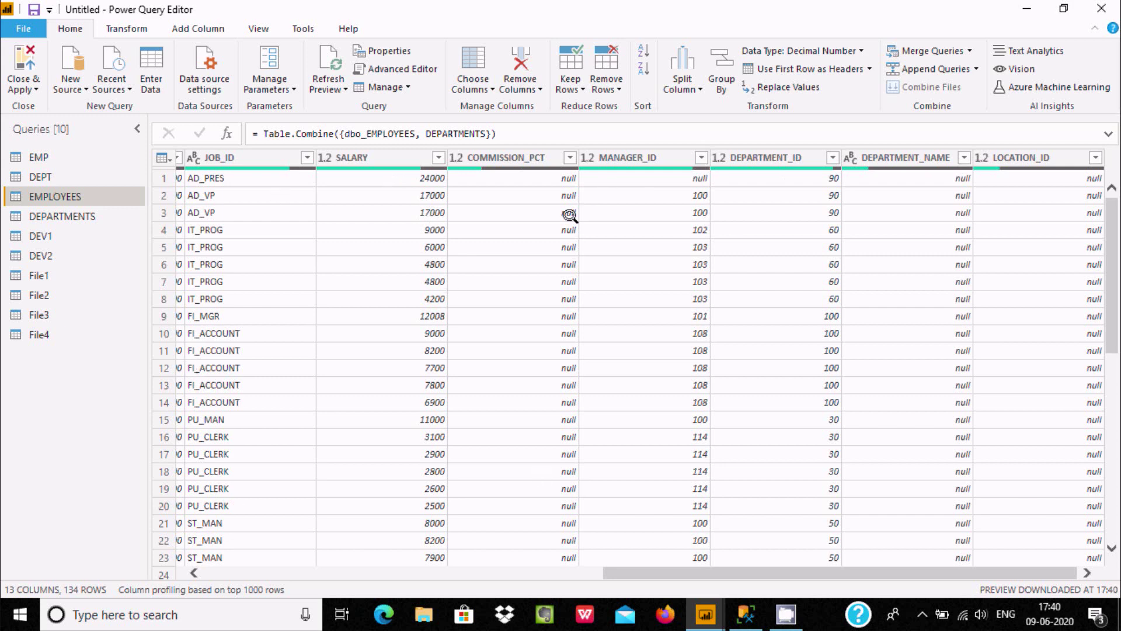
click(831, 555)
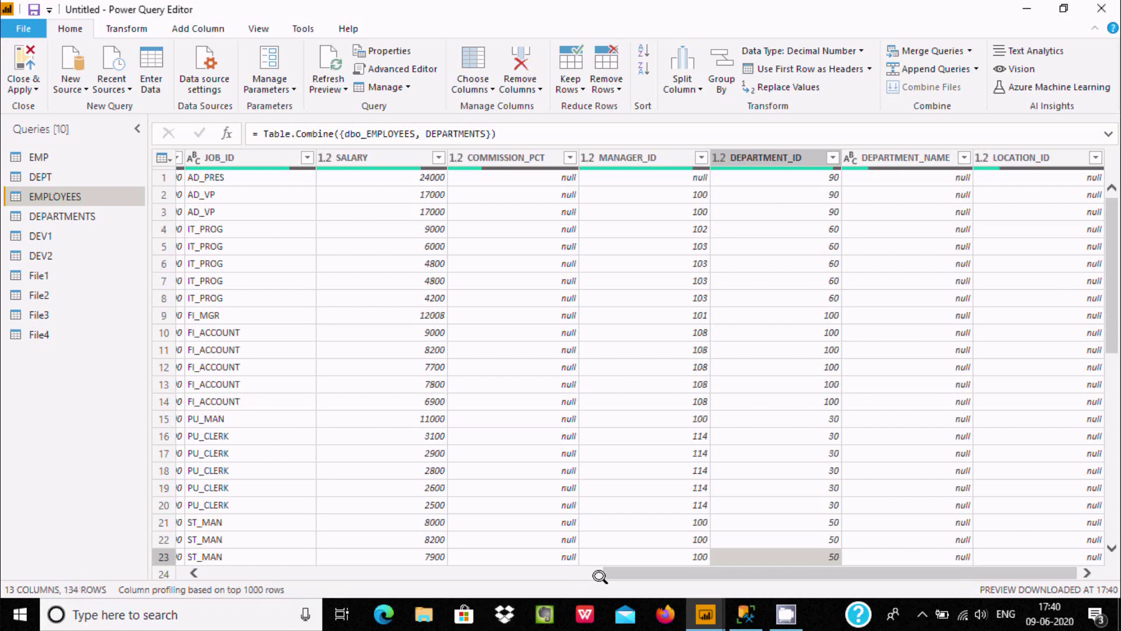
scroll(602, 573, left, 1)
click(464, 571)
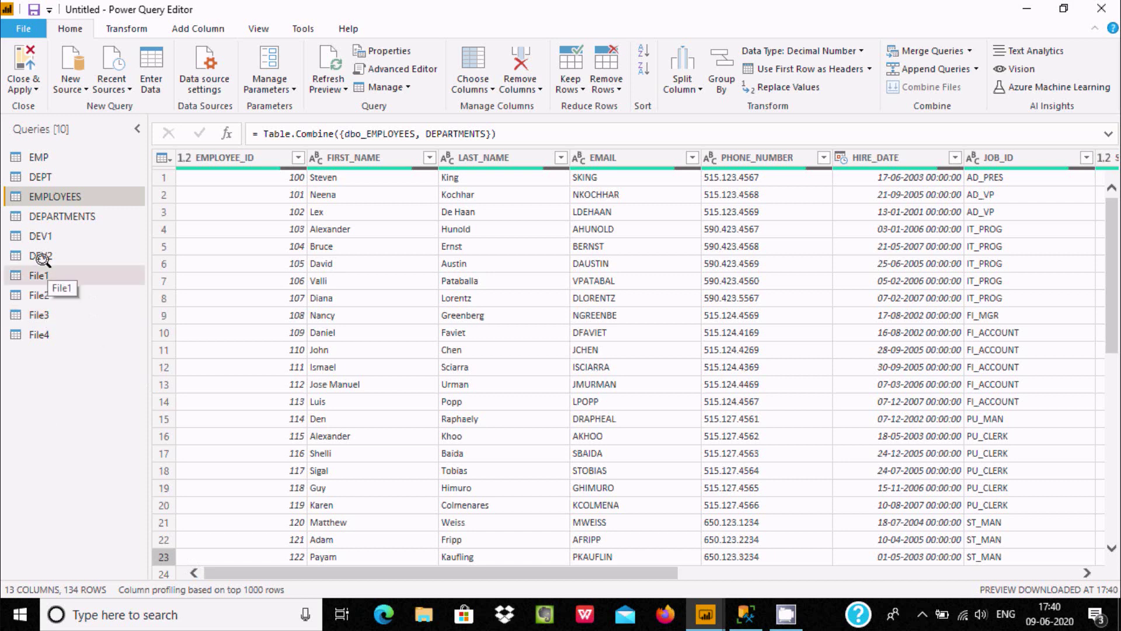
Step: Preview the DEPT table, then return to the EMP query, leaving both names unchanged
click(35, 158)
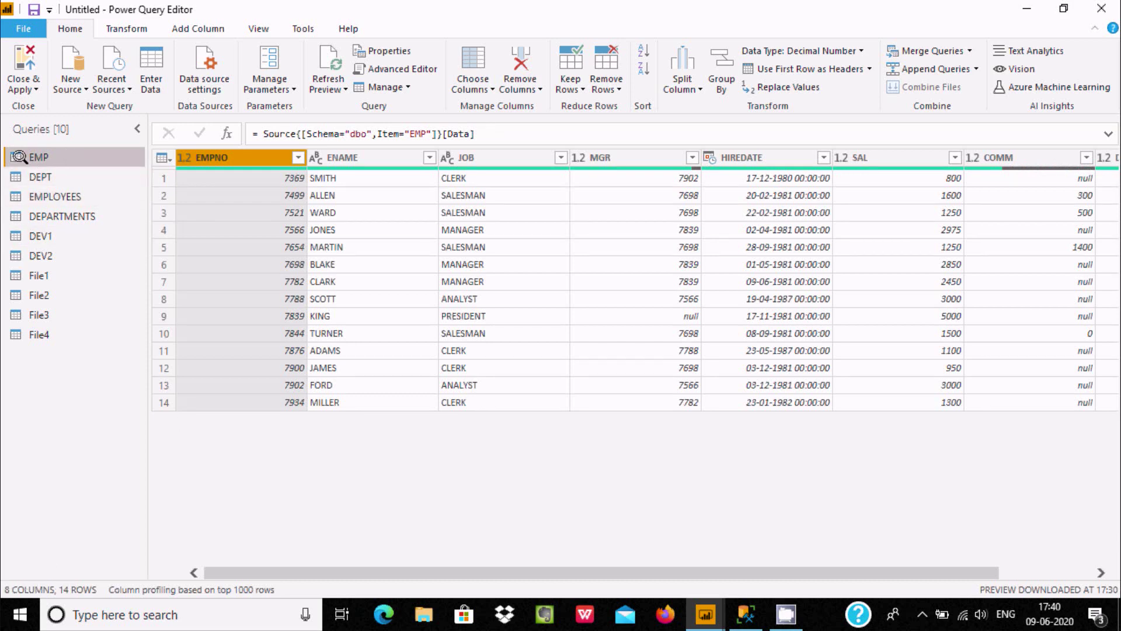
click(16, 175)
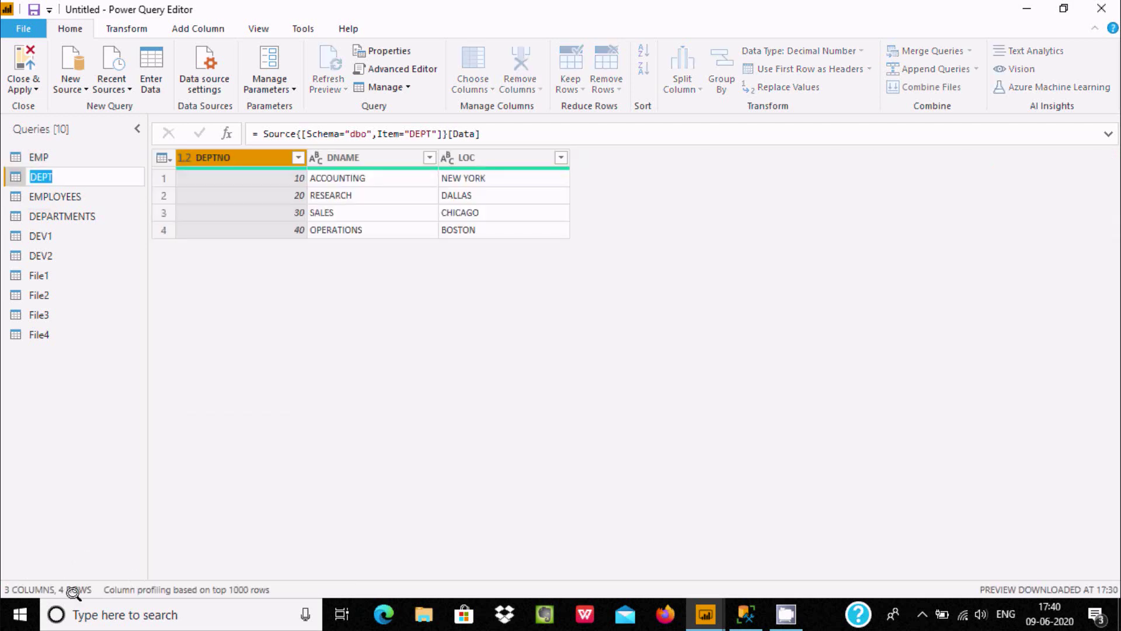
key(Return)
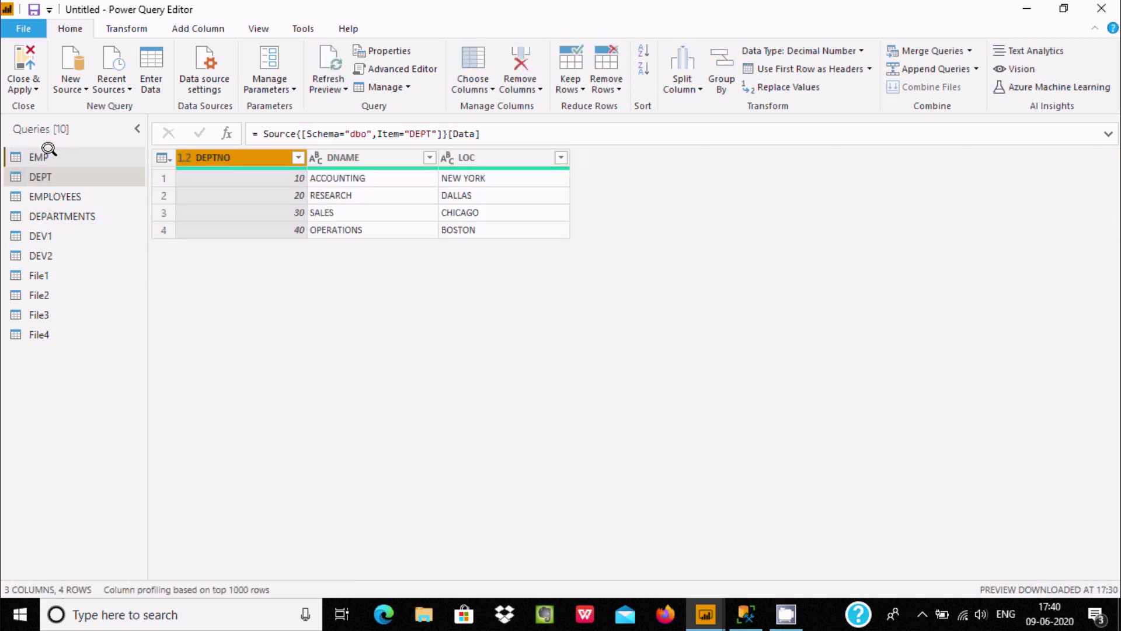
click(48, 151)
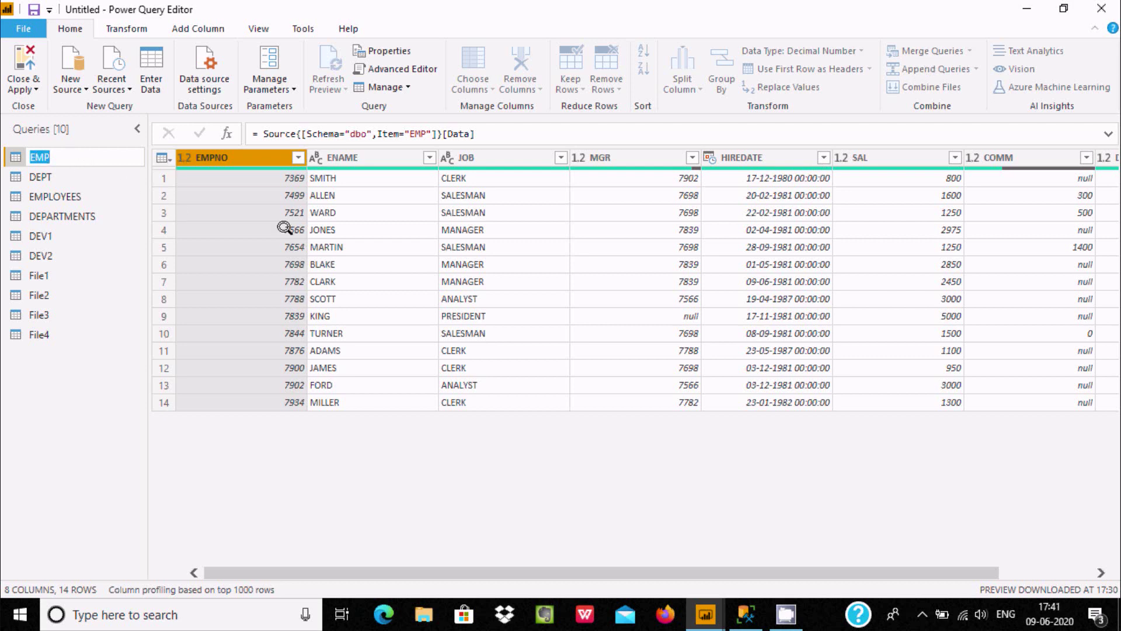
key(Return)
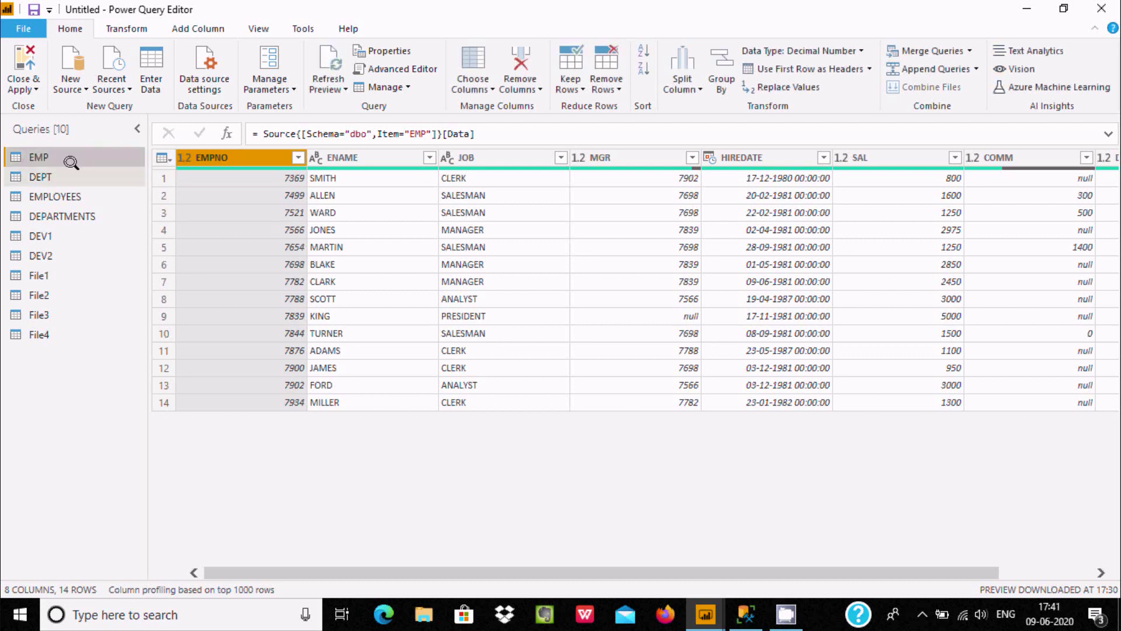
Step: Append DEPT beneath EMP as new query Append1, giving 10 columns and 18 rows
click(931, 72)
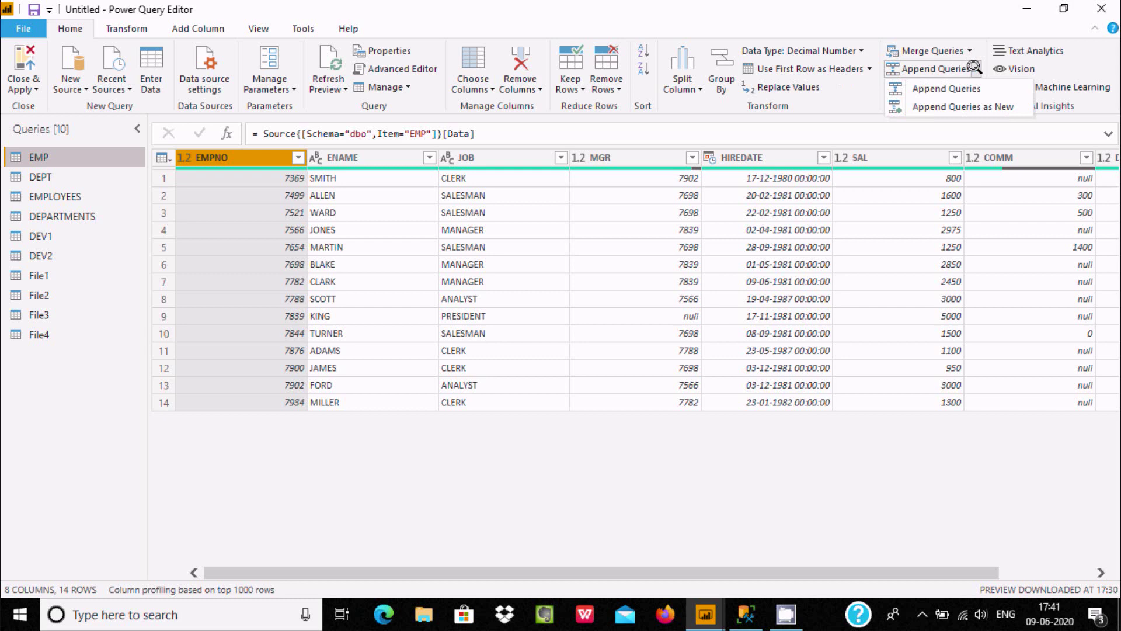
click(950, 103)
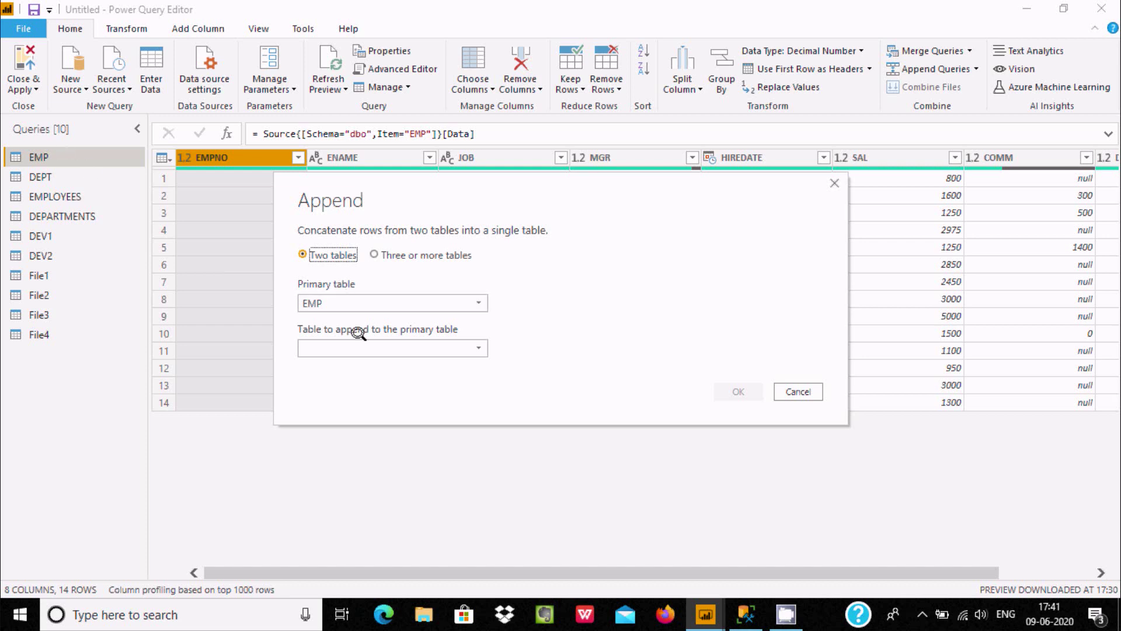
click(400, 347)
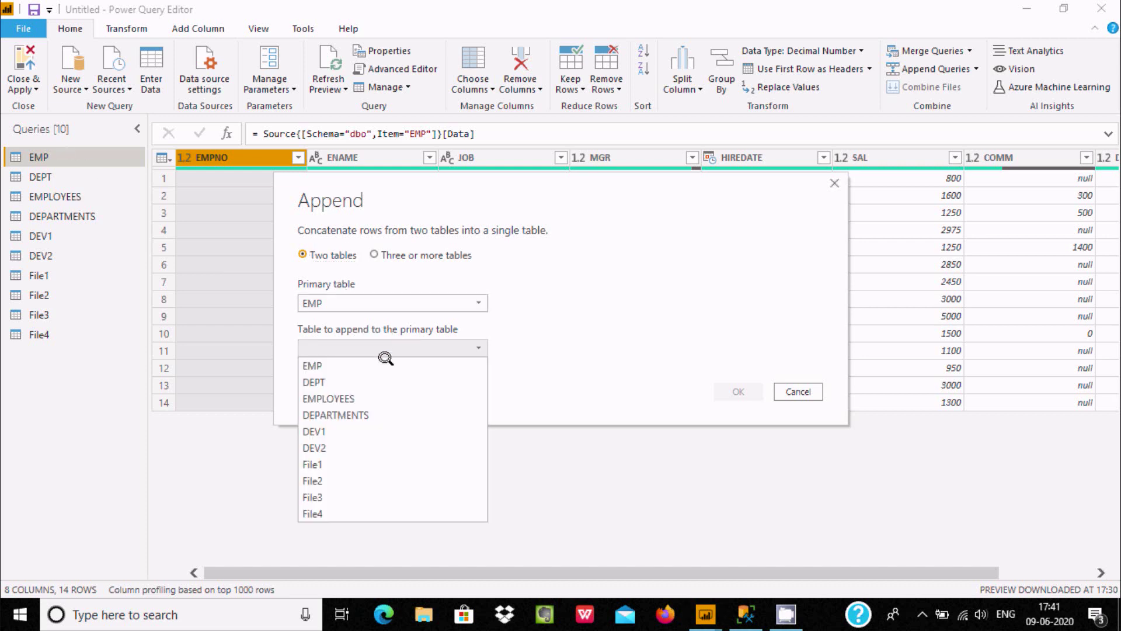
click(378, 383)
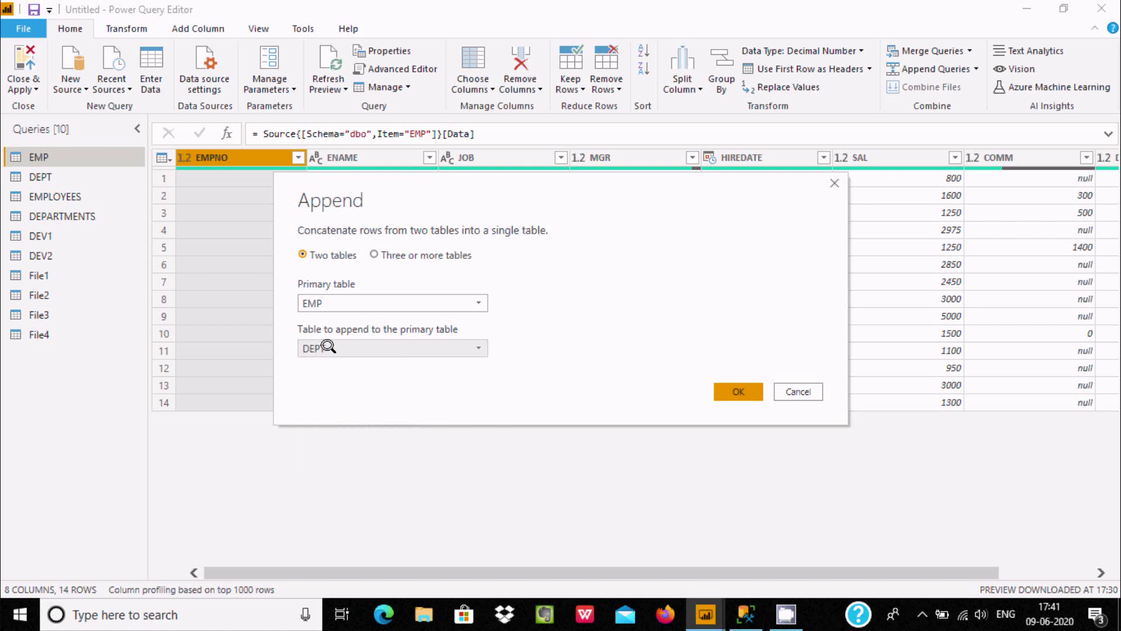
click(725, 389)
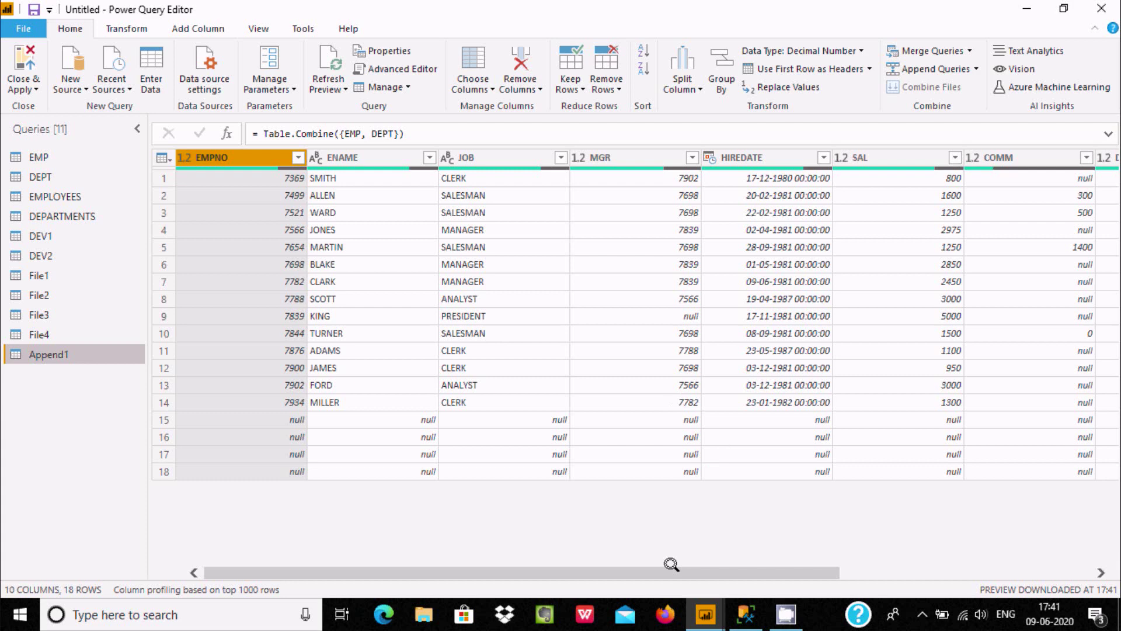
drag(671, 565, 935, 581)
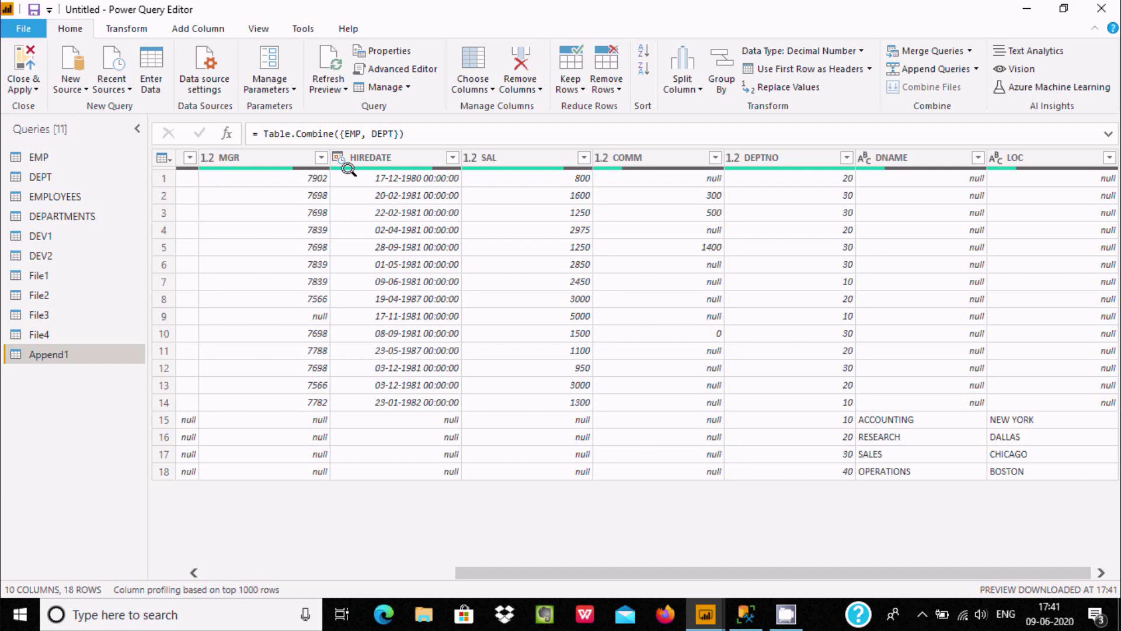
drag(682, 563, 591, 565)
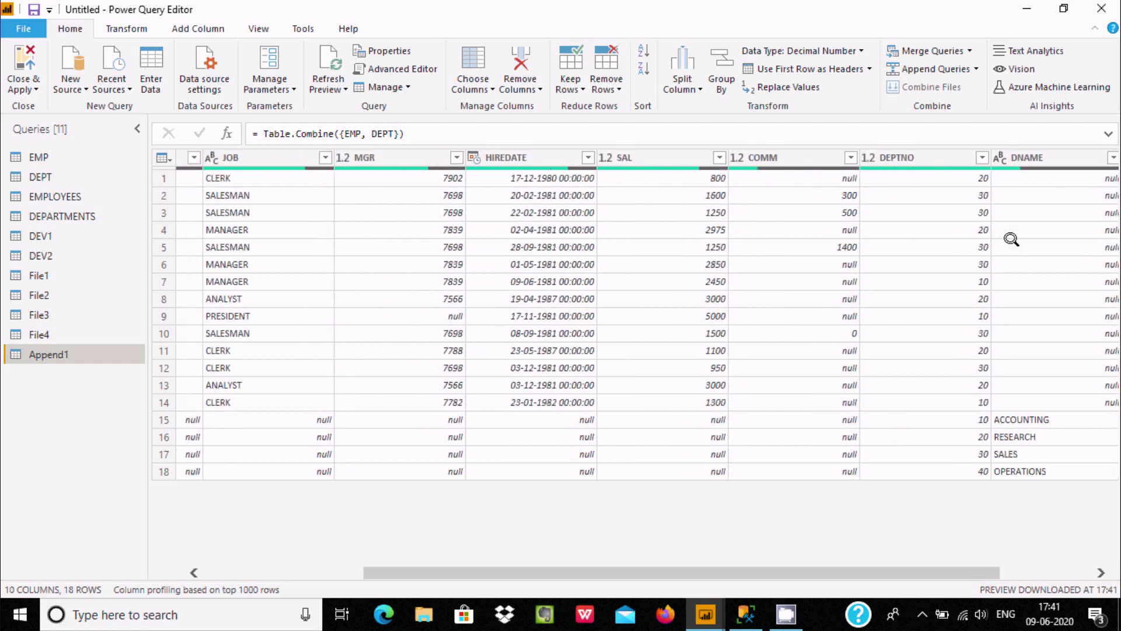
drag(806, 570, 897, 570)
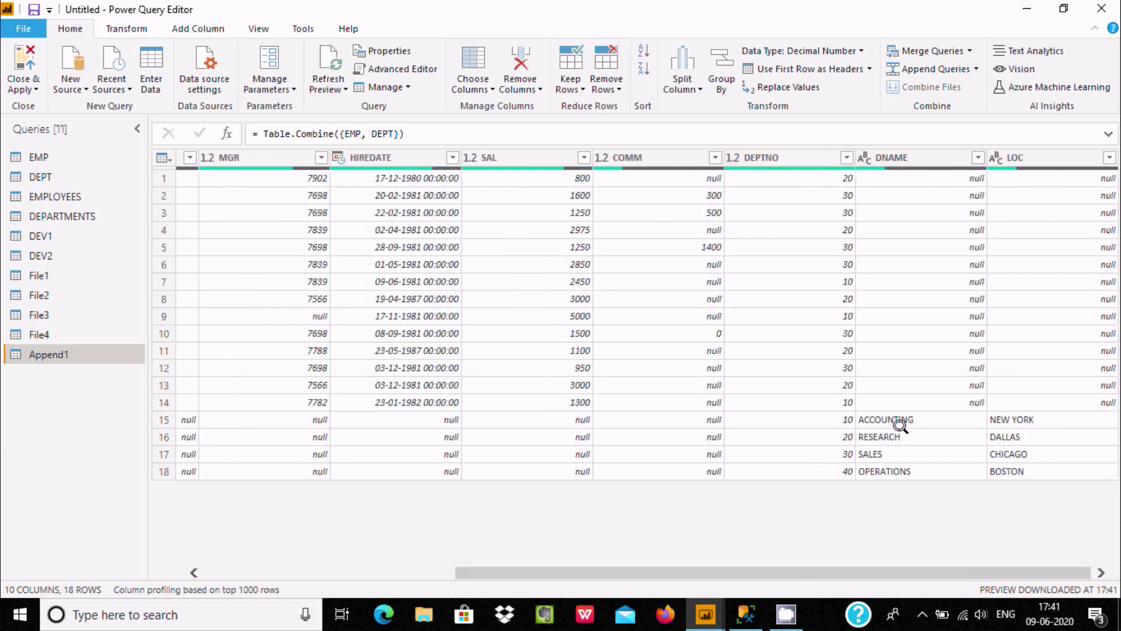
drag(850, 573, 599, 572)
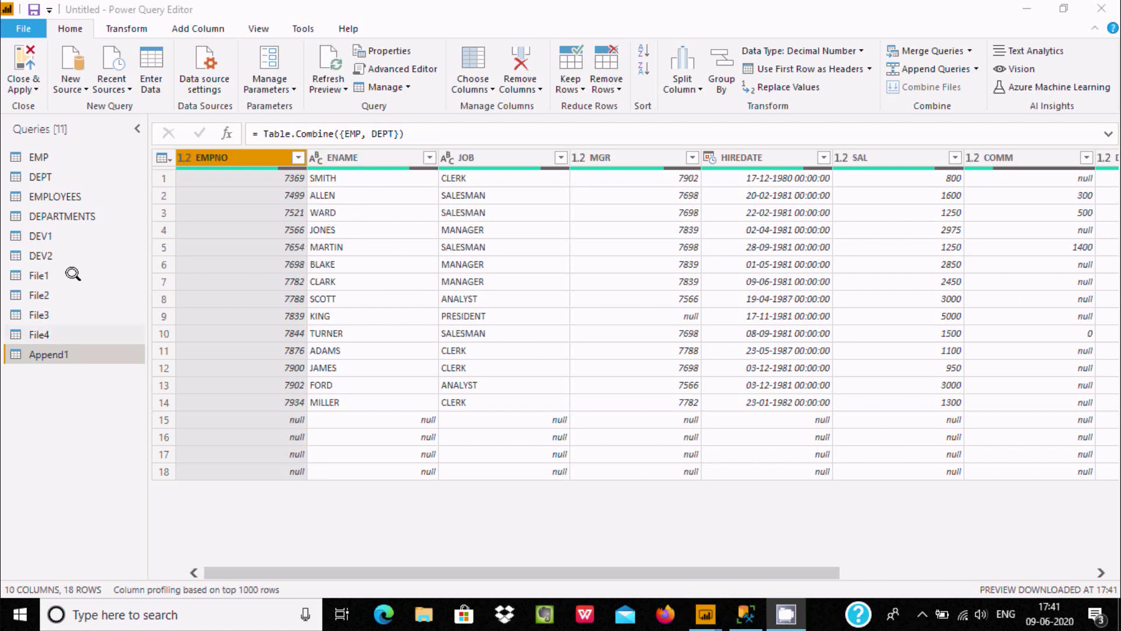
Step: Compare DEV2's rows with DEV1, ending on DEV1's ID and NAME data with its name unchanged
click(52, 234)
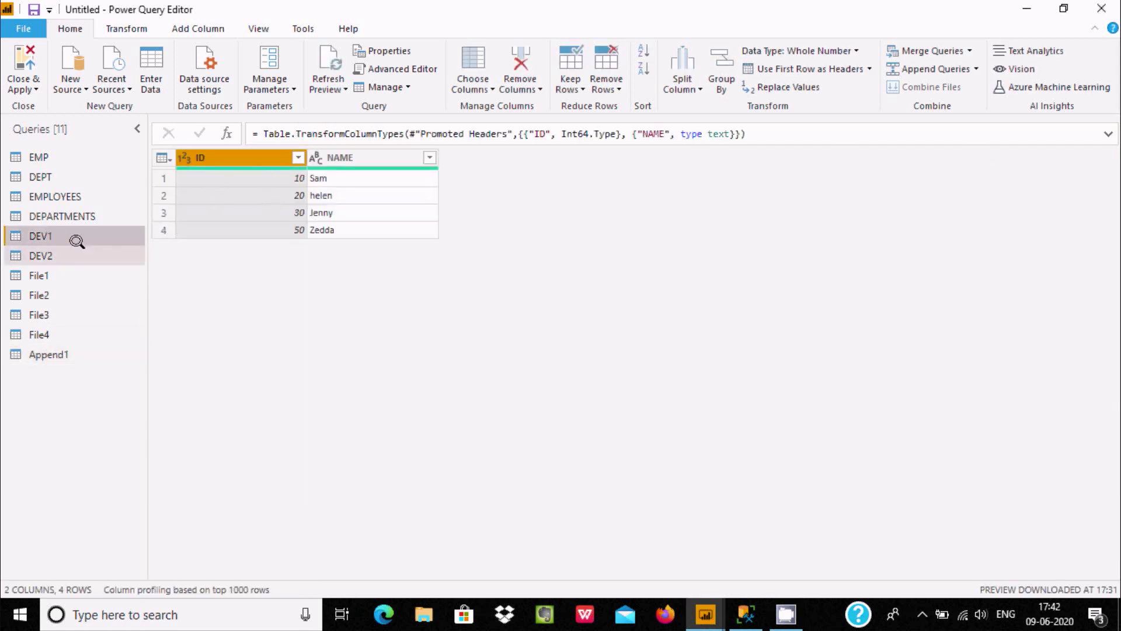
double_click(44, 254)
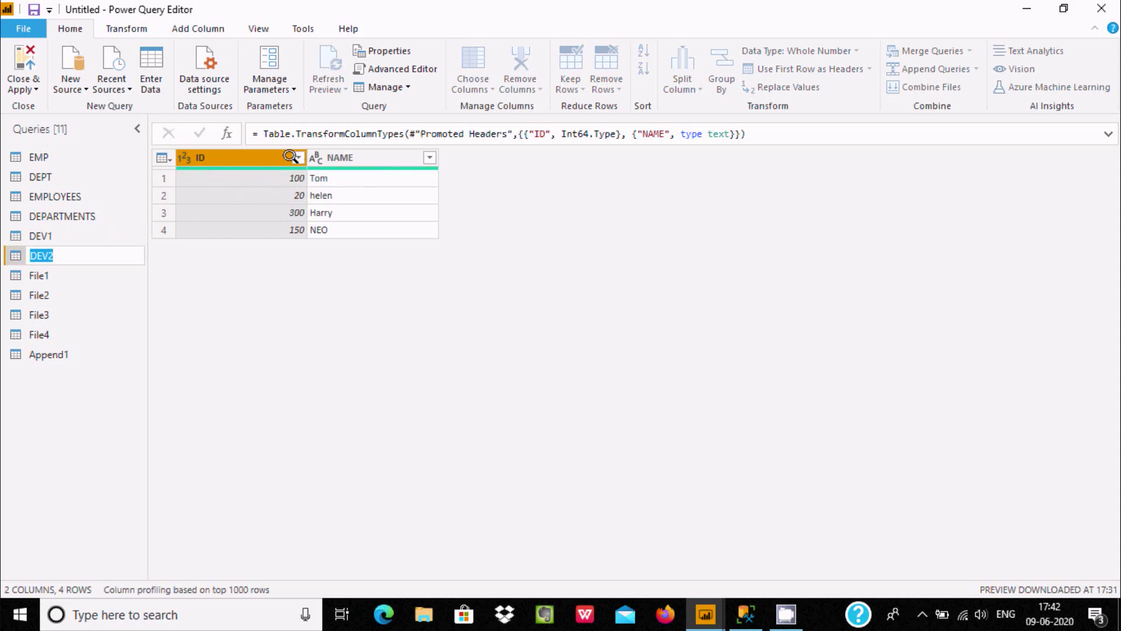
double_click(39, 235)
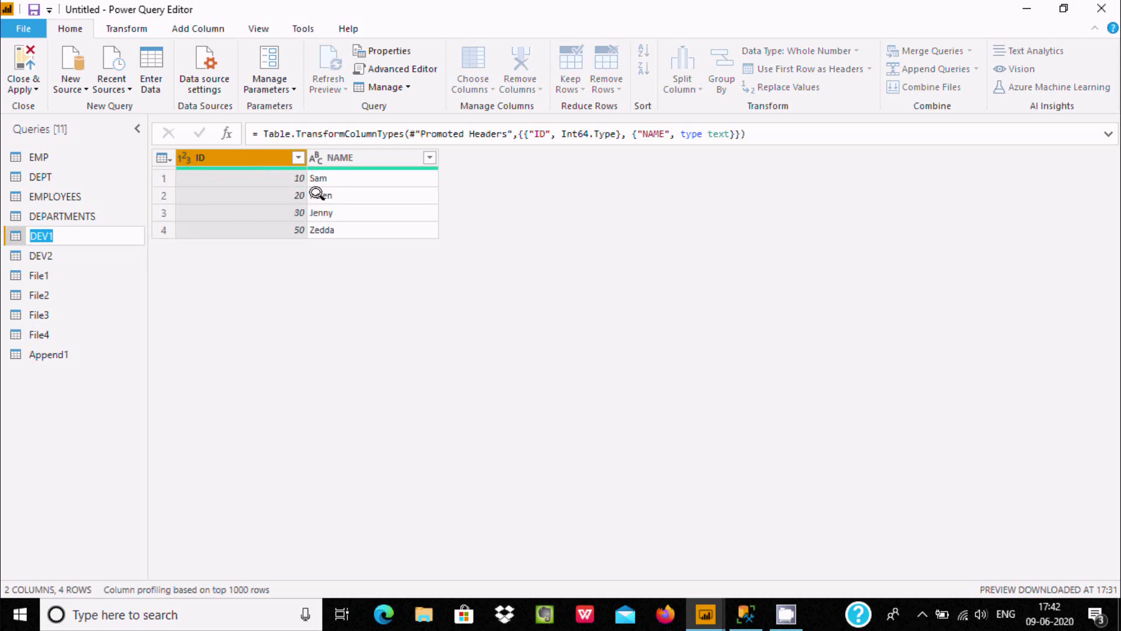
key(Return)
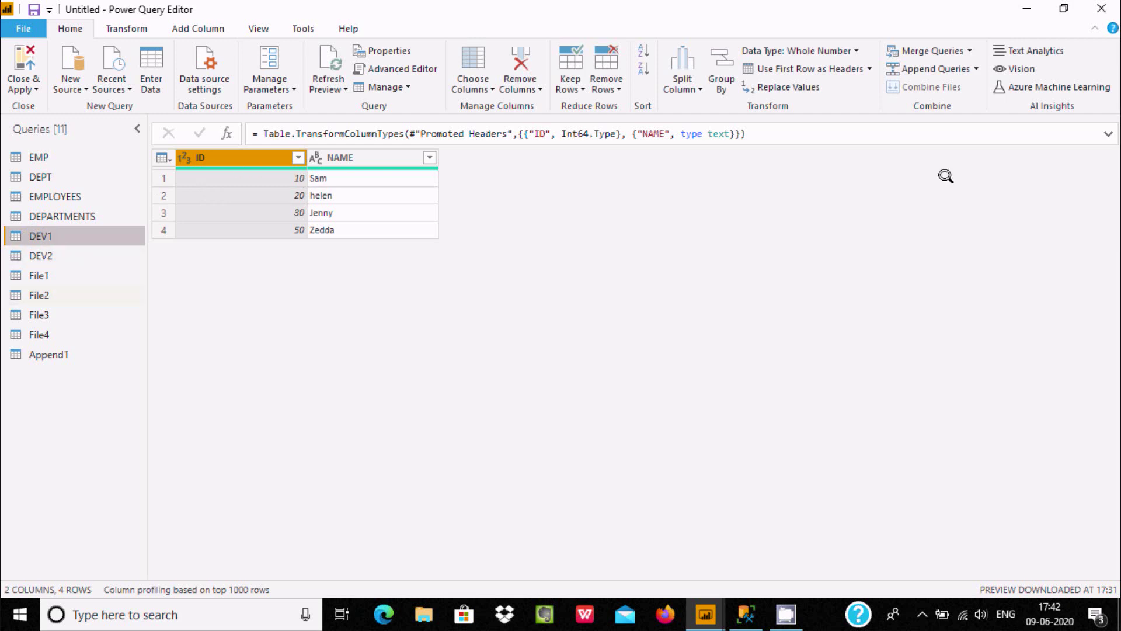
Step: Append DEV2 under DEV1 as new query Append2 with 8 ID and NAME rows
click(972, 69)
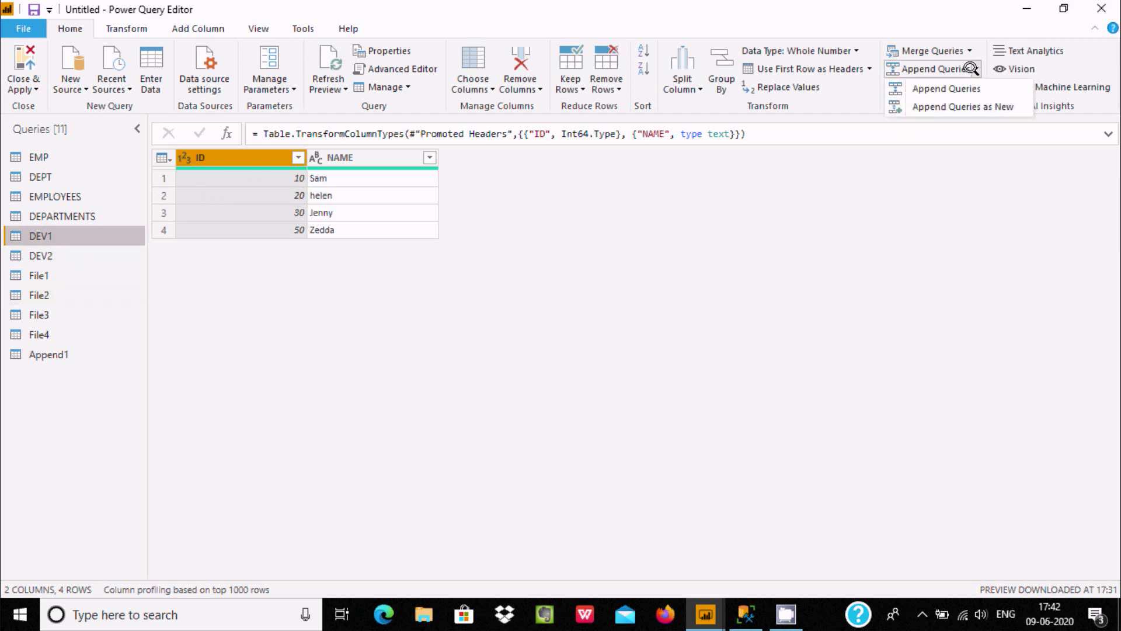
click(962, 104)
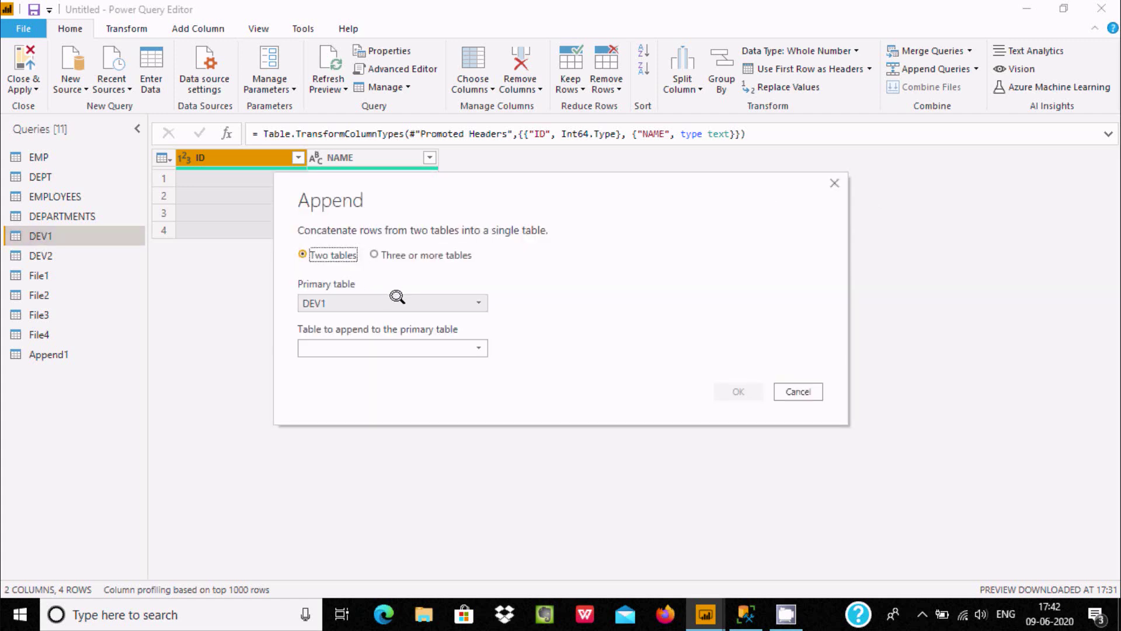
click(403, 349)
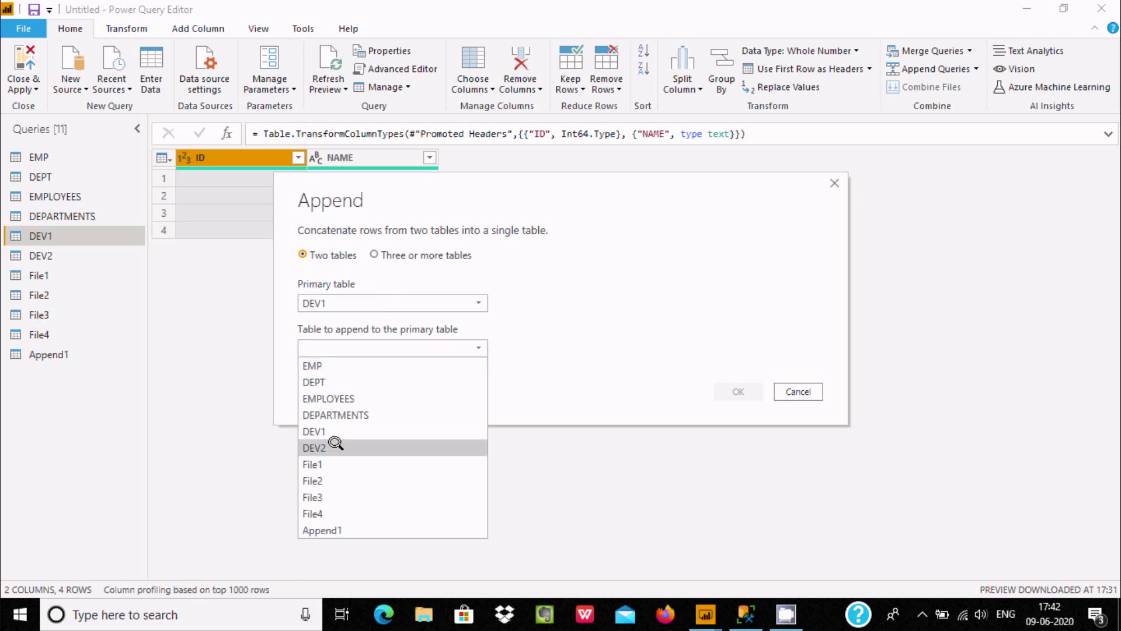
click(406, 448)
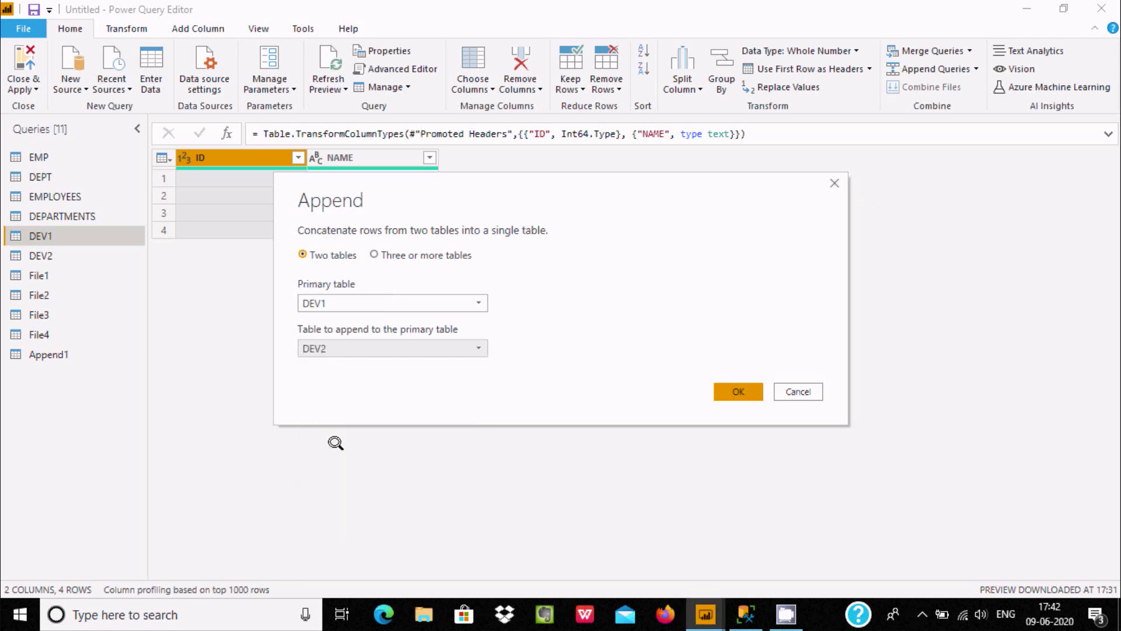
click(753, 389)
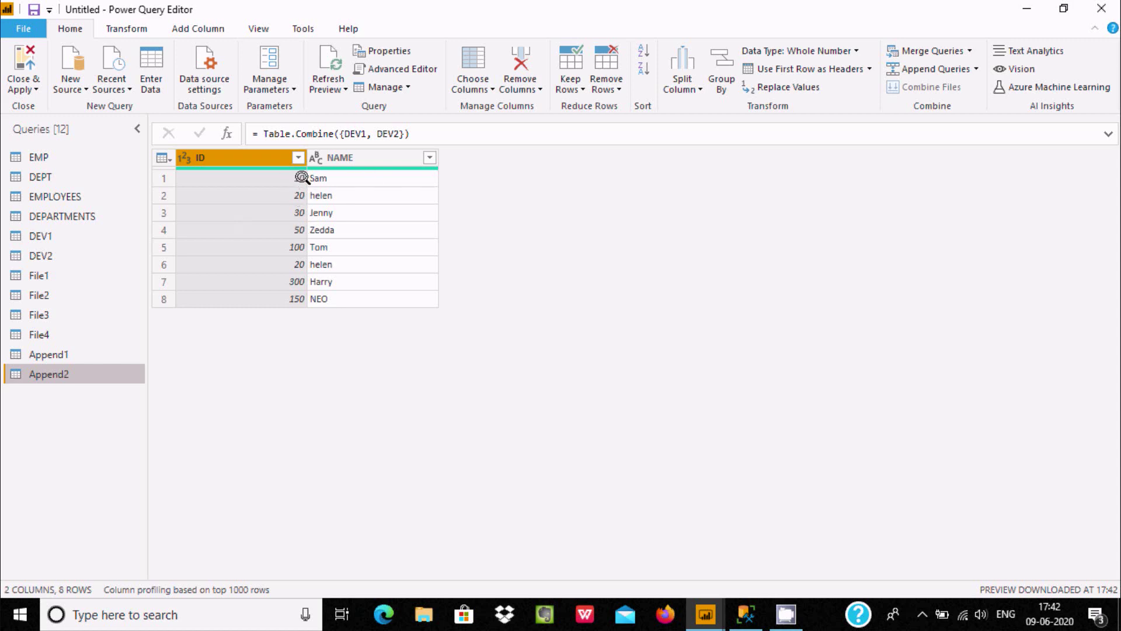
Step: Inspect Append2's ID values 50 in row 4 and 100 in row 5
click(302, 224)
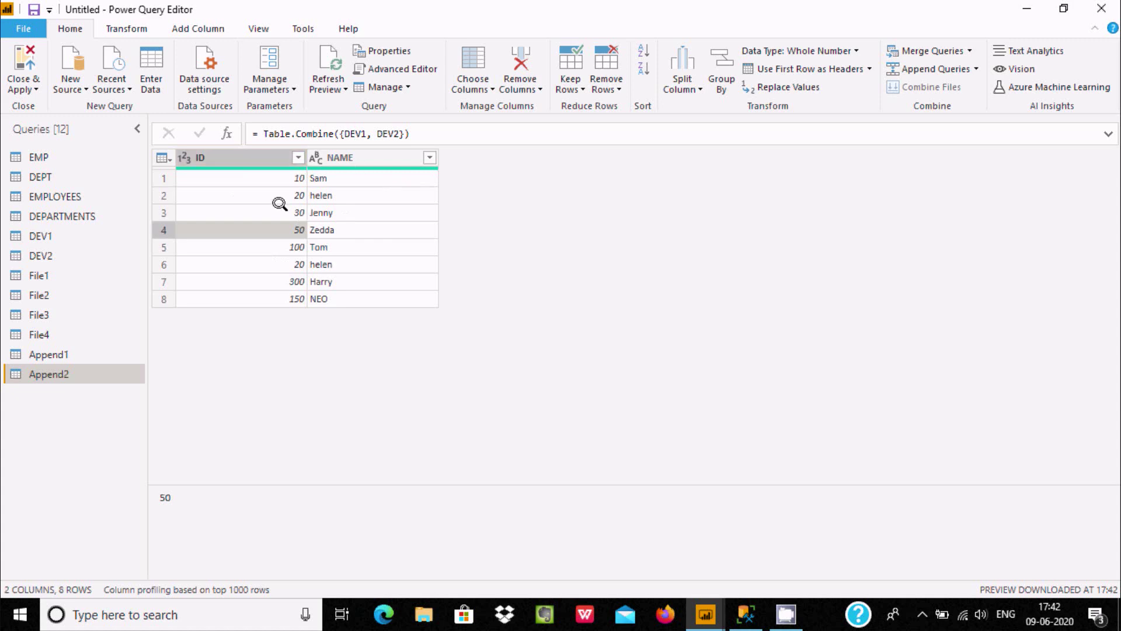
click(284, 247)
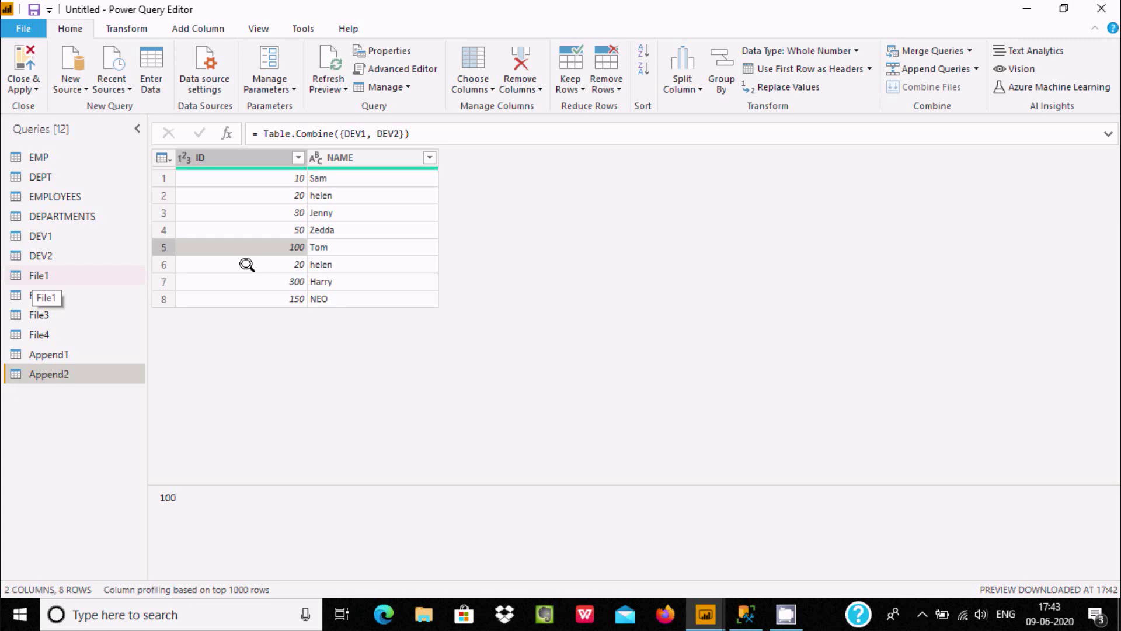
Step: Preview File1, File2, File3 and File4 in turn, ending back on File1's department rows
click(30, 272)
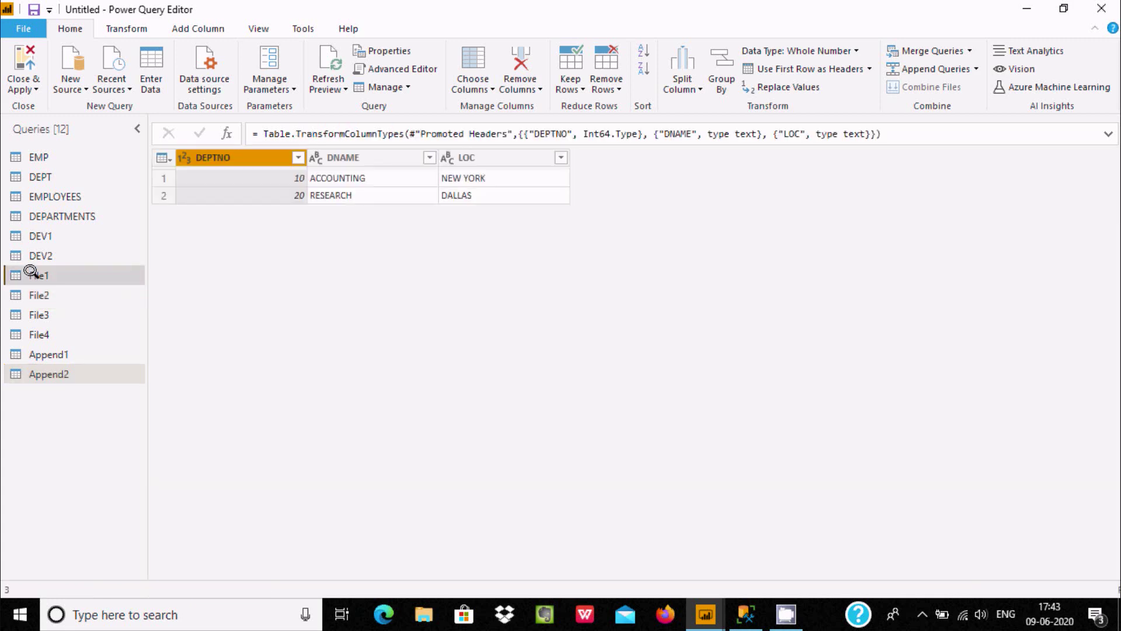
click(30, 273)
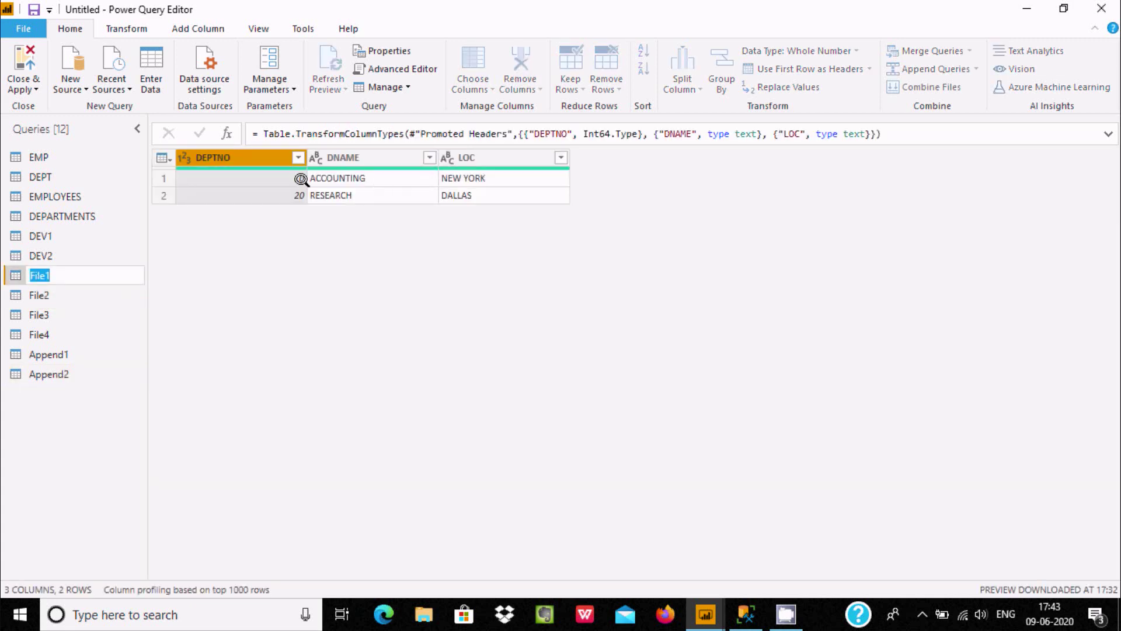
double_click(39, 293)
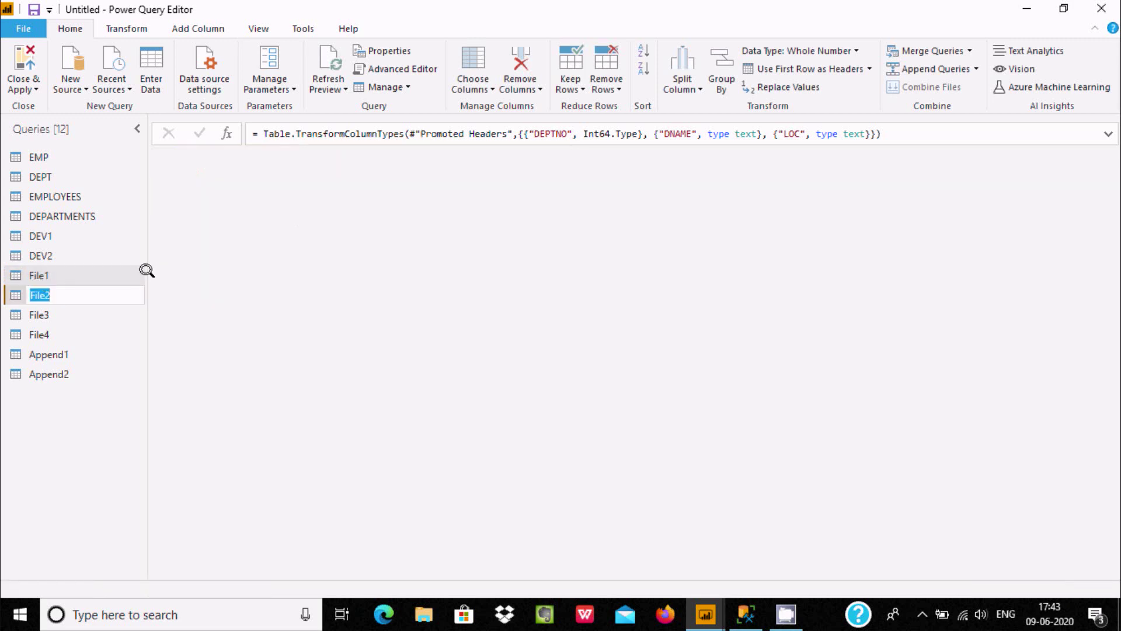
double_click(47, 313)
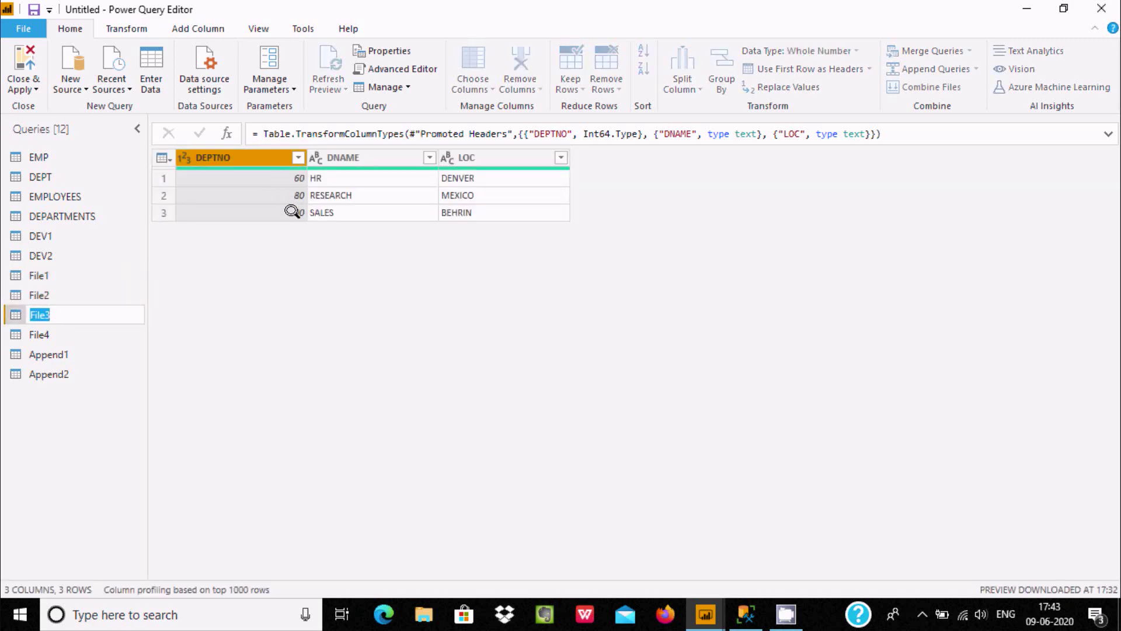
click(68, 328)
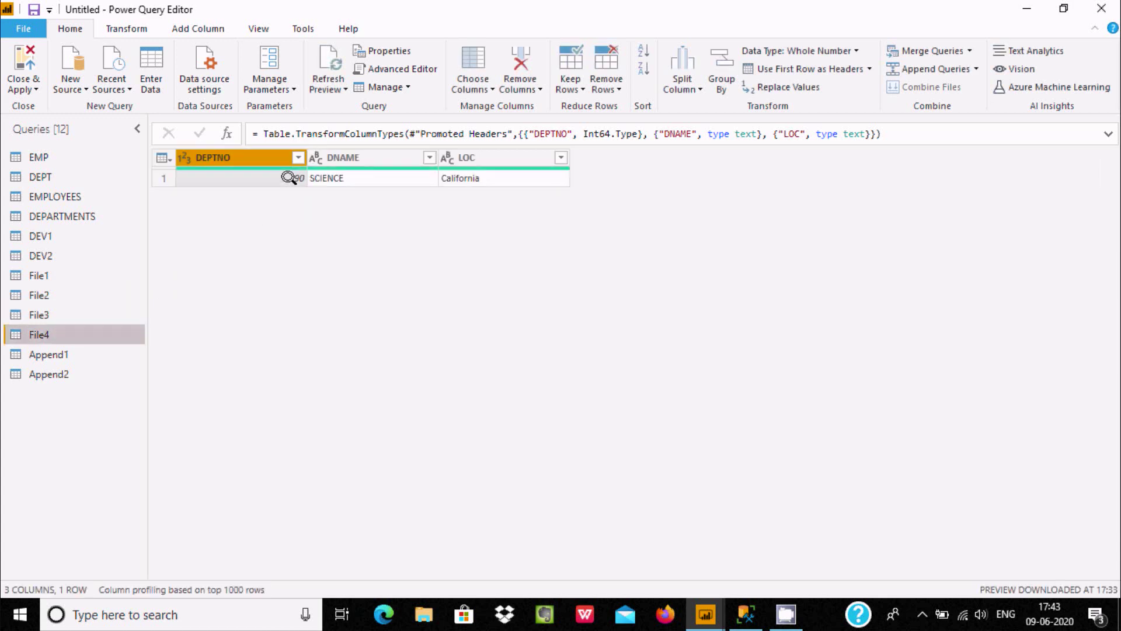
click(42, 275)
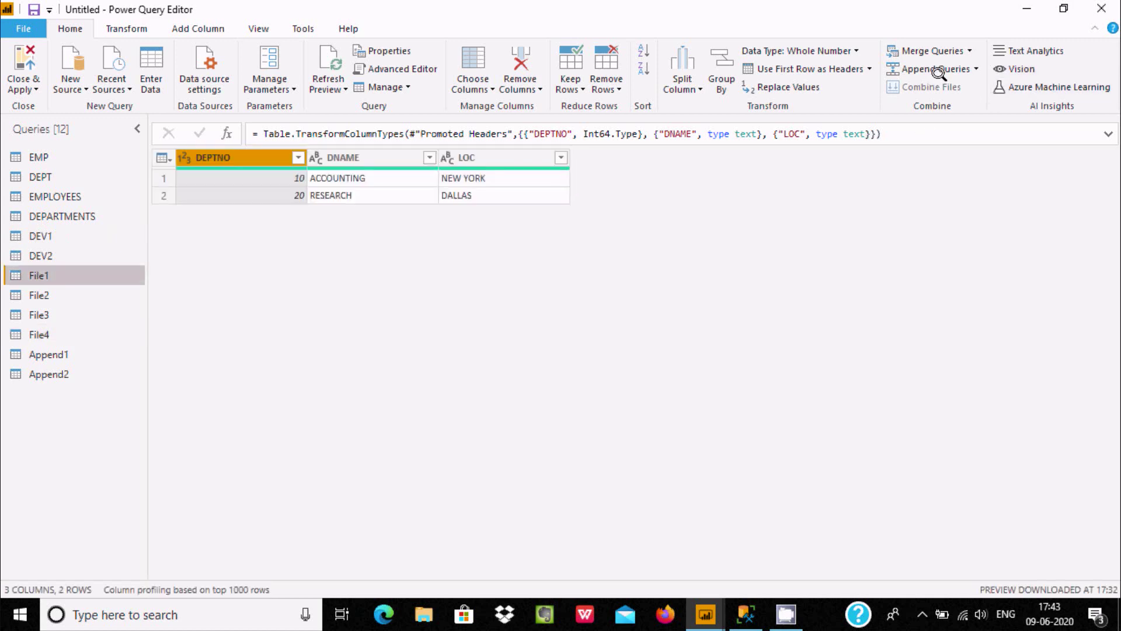
Step: Append File2, File3 and File4 after File1 using Three or more tables as new query Append3
click(969, 65)
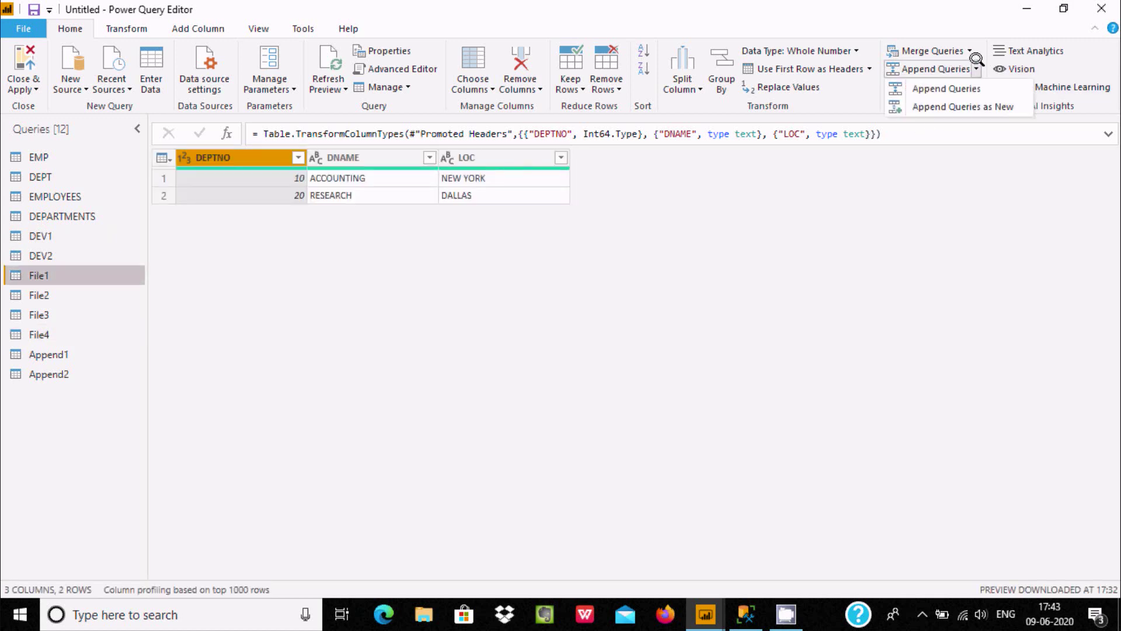
click(966, 94)
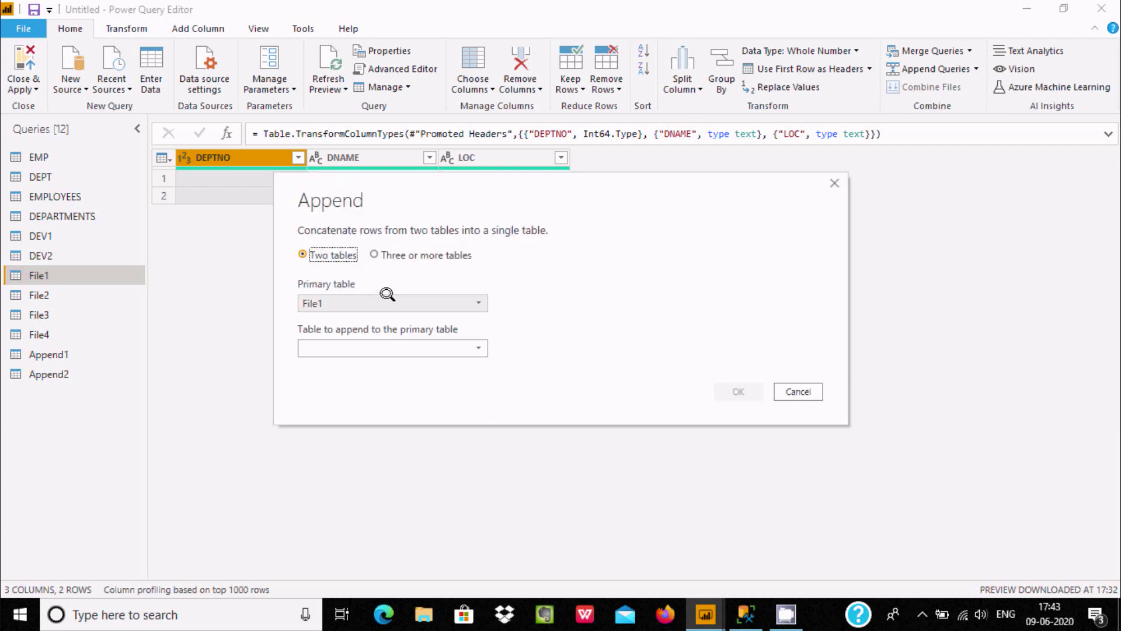
click(412, 255)
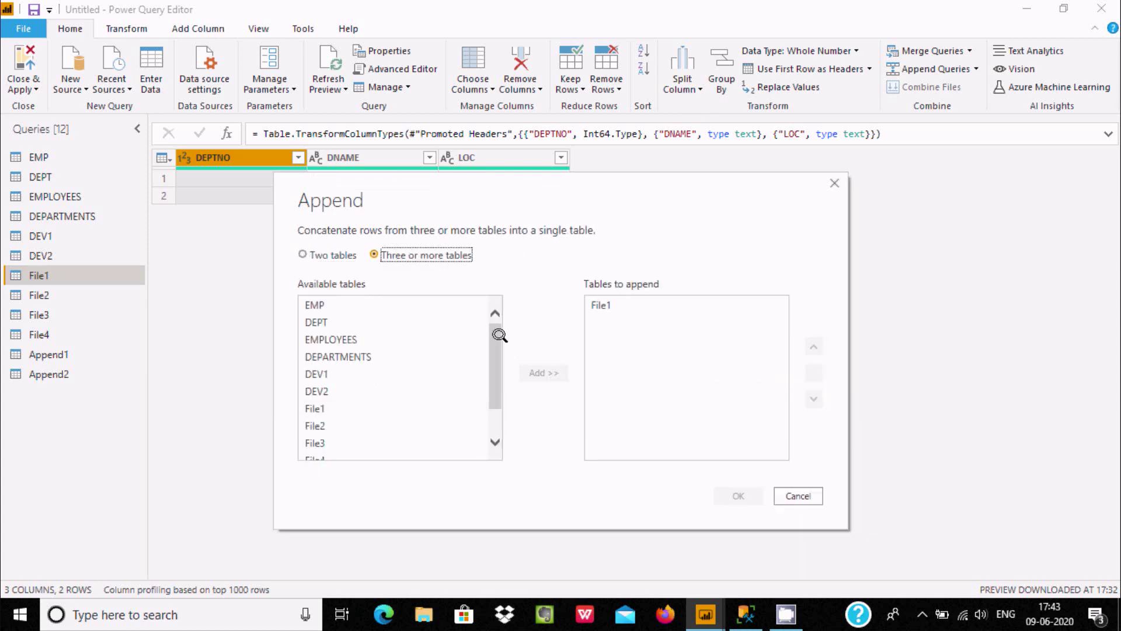
drag(498, 332, 493, 353)
click(409, 382)
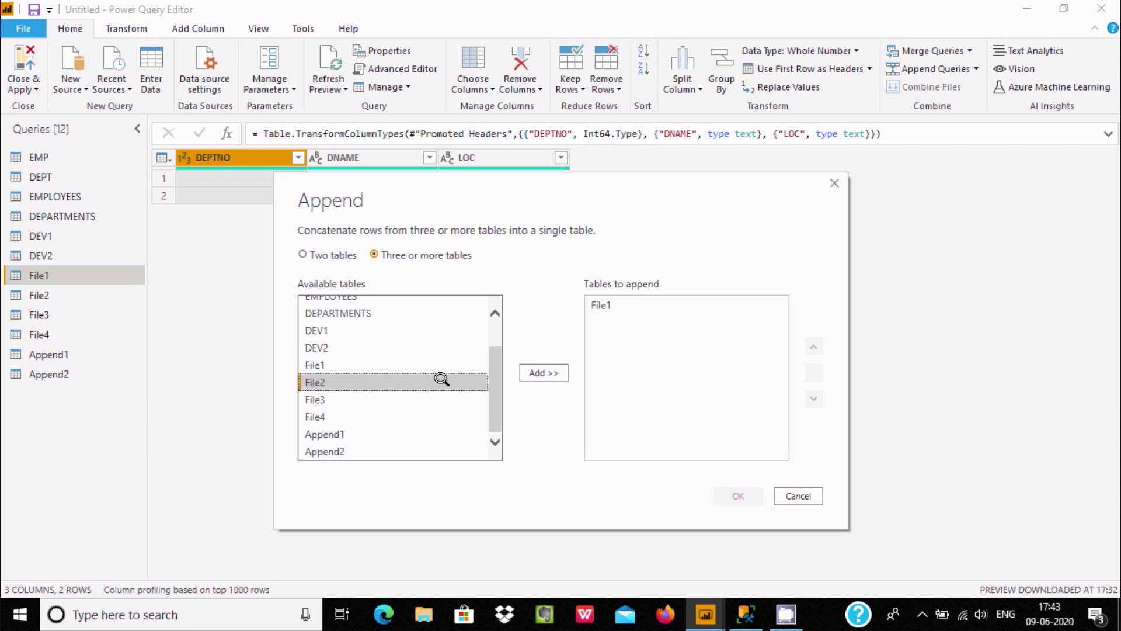
click(542, 373)
click(338, 399)
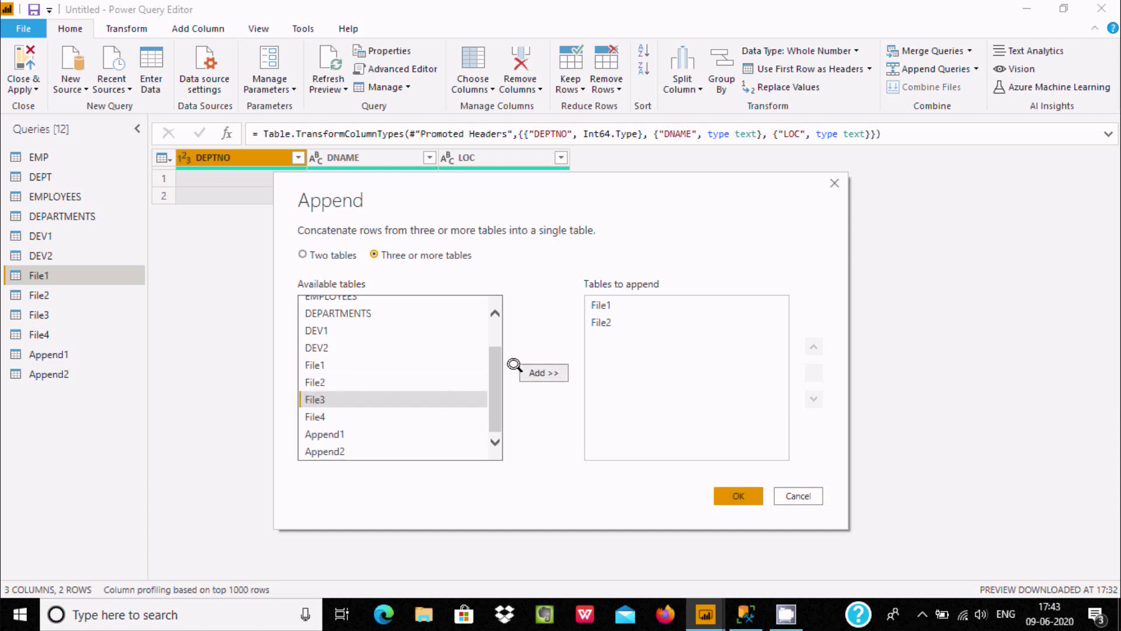
click(541, 373)
click(363, 415)
click(543, 373)
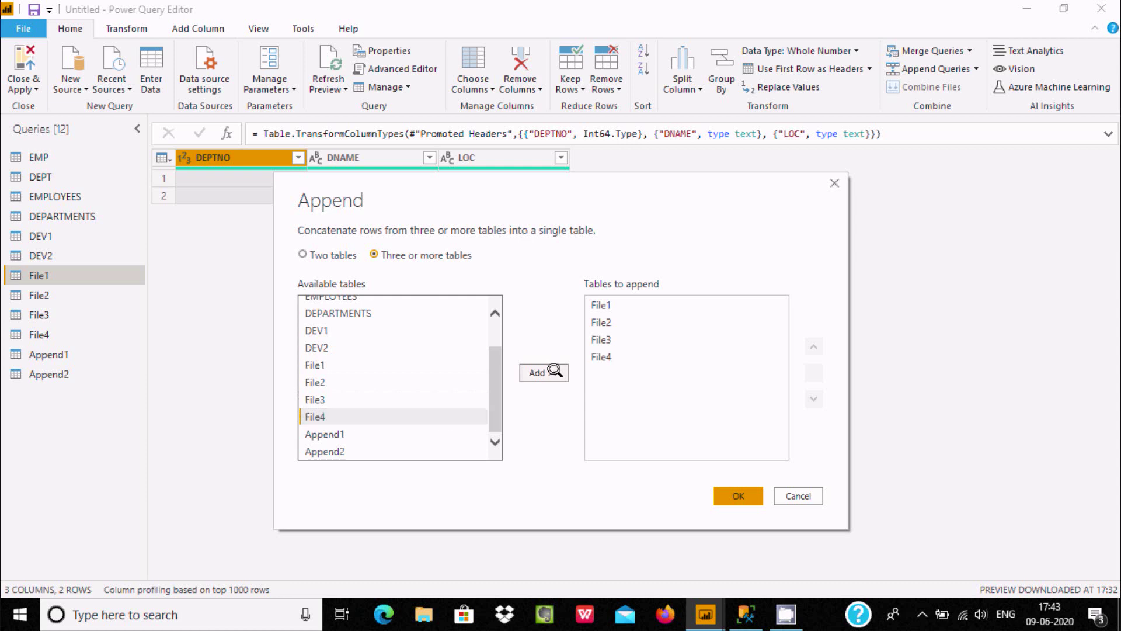
click(737, 495)
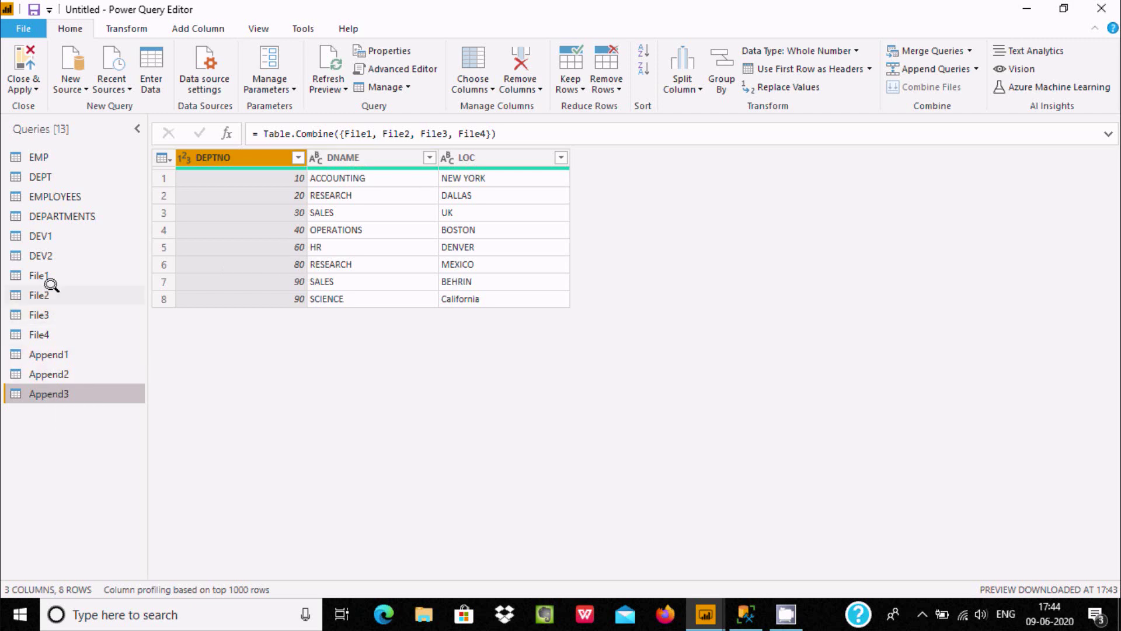
Step: Preview the DEV1 and File1 queries, leaving File1's name unchanged, then return to DEV1
click(40, 234)
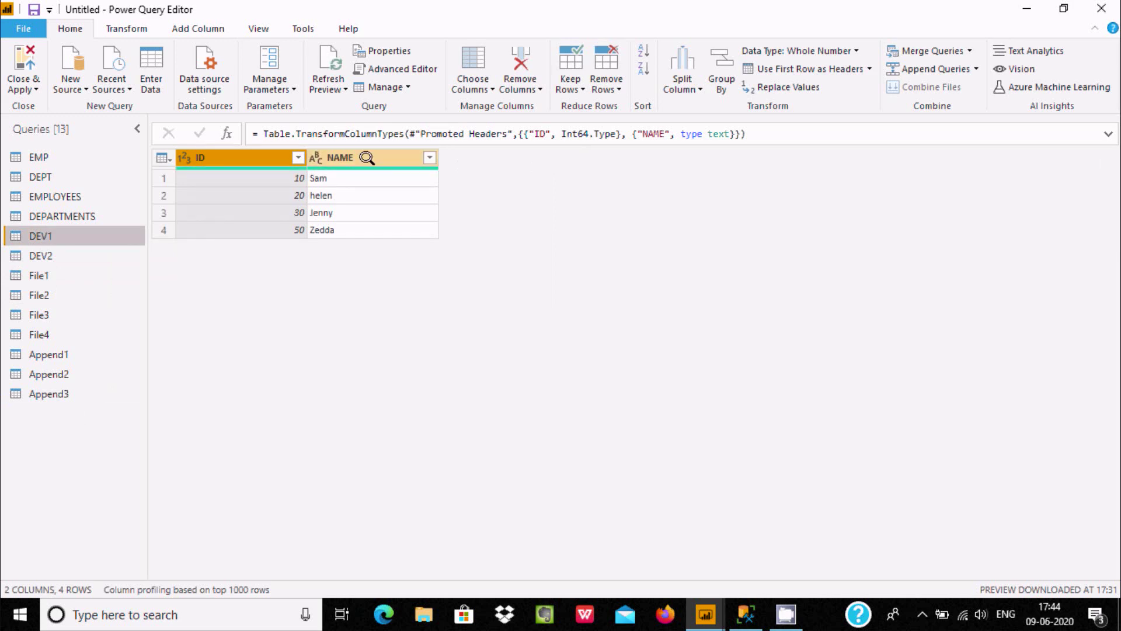
click(34, 272)
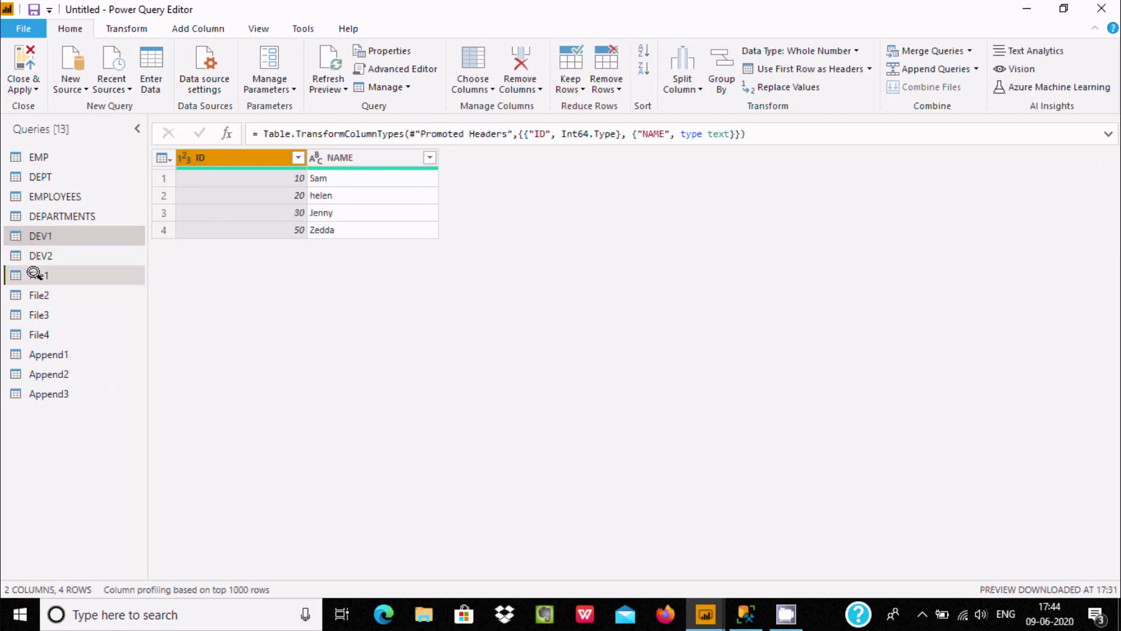
click(34, 273)
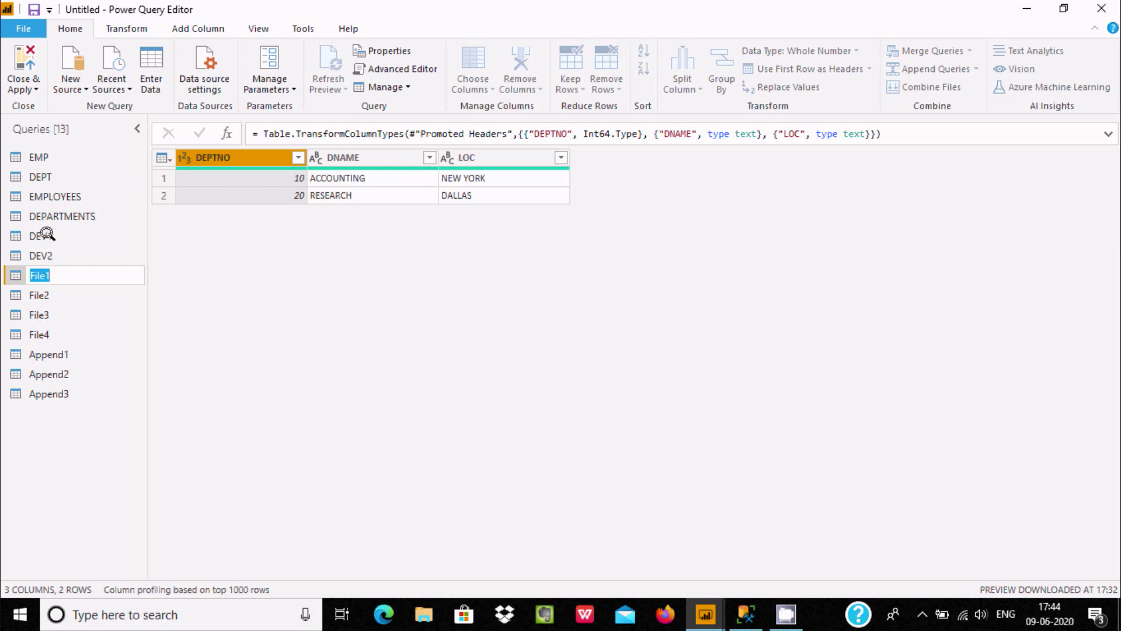
key(Return)
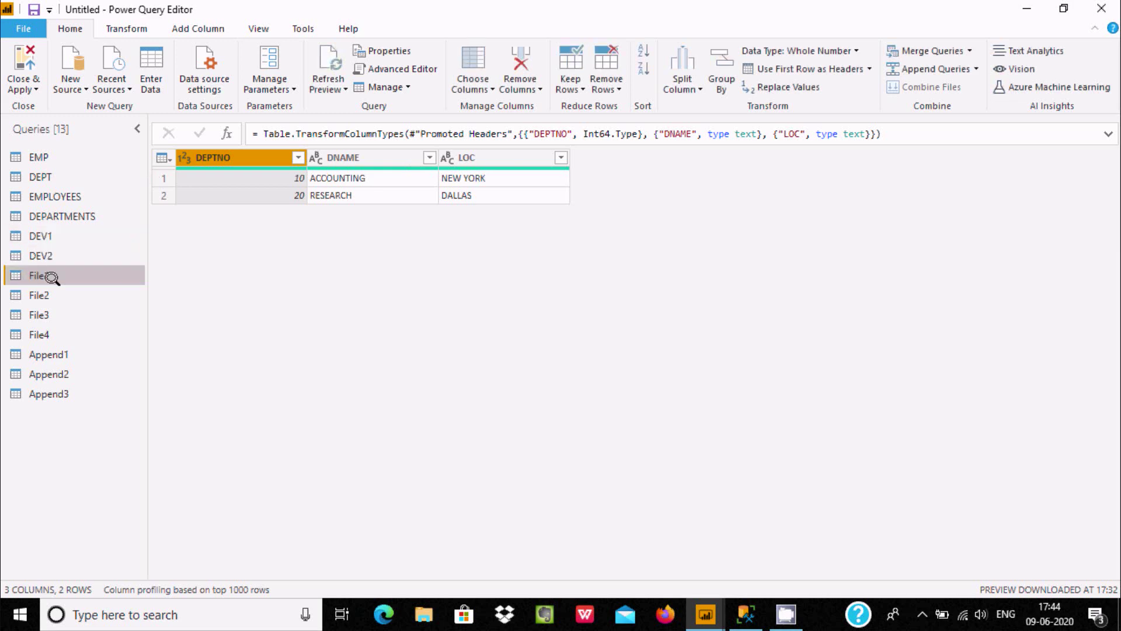
click(51, 236)
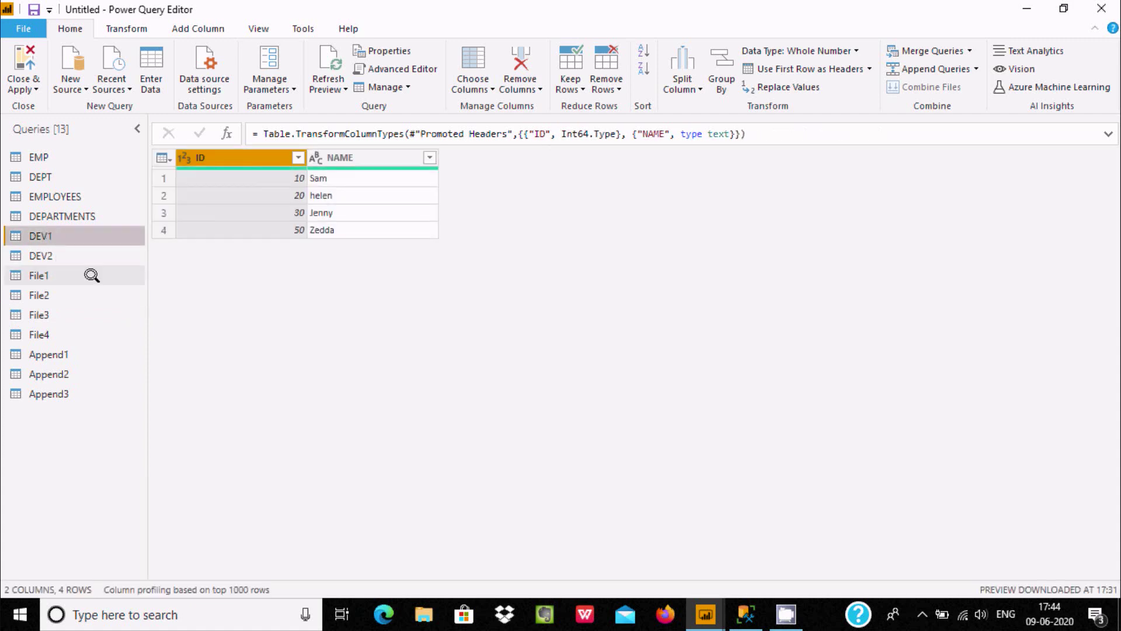
Step: Append DEV1, DEV2 and File1 as a new query using the Three or more tables option
click(975, 69)
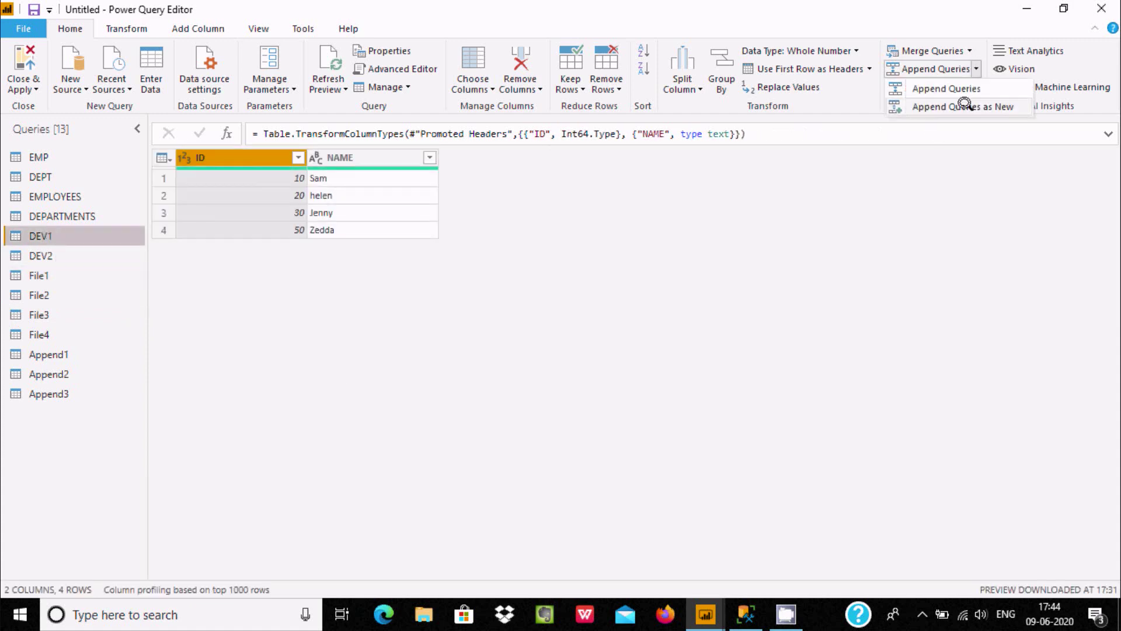
click(965, 106)
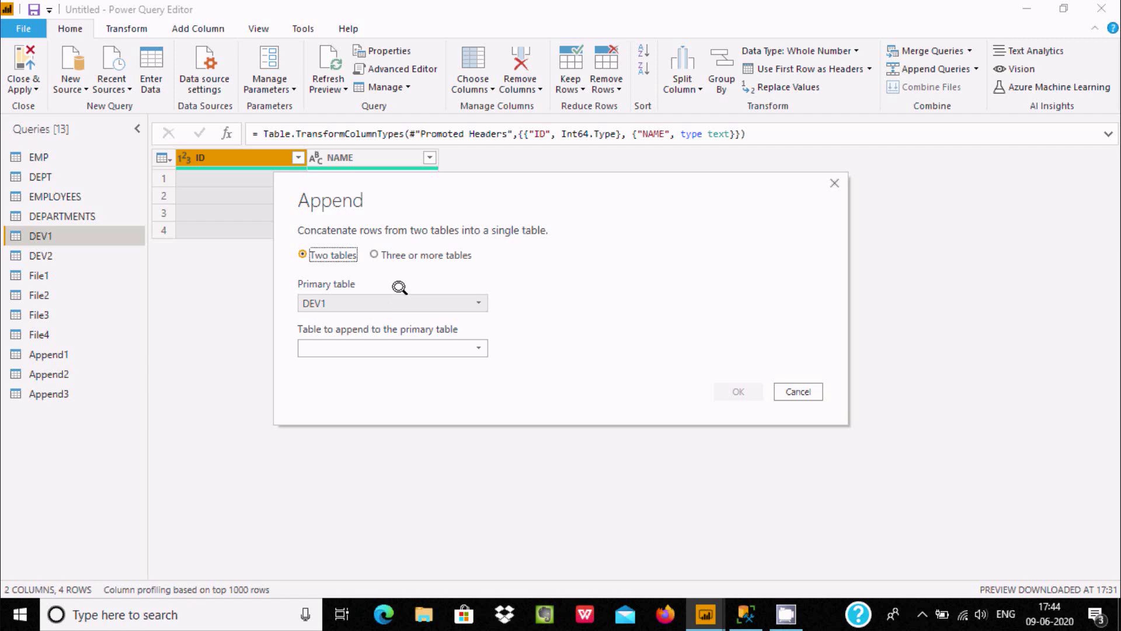
click(399, 255)
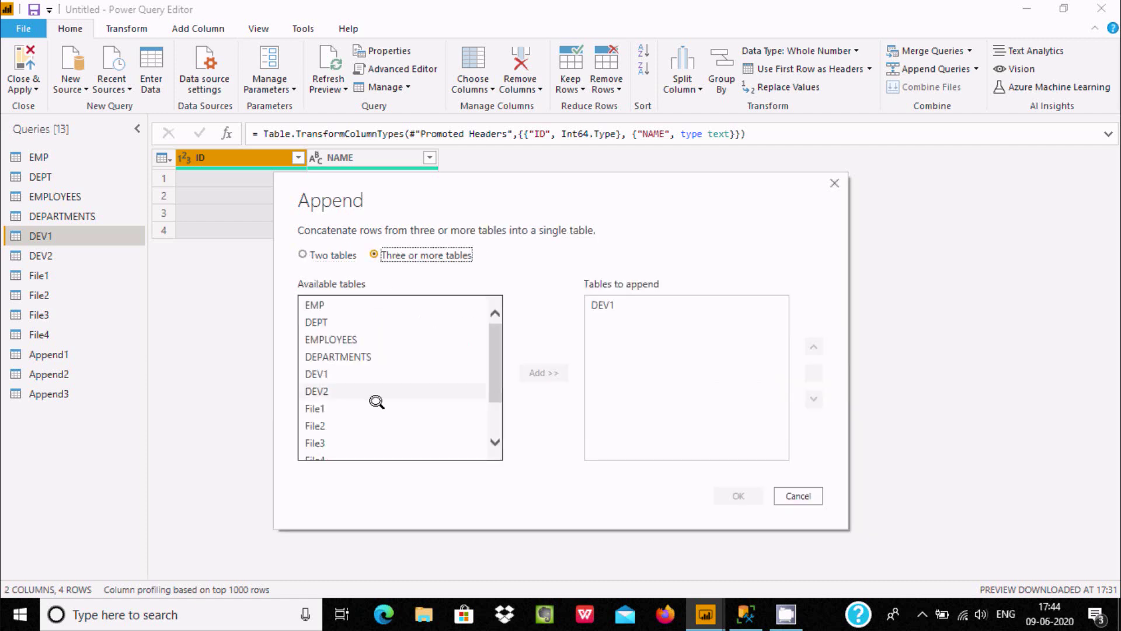
click(325, 375)
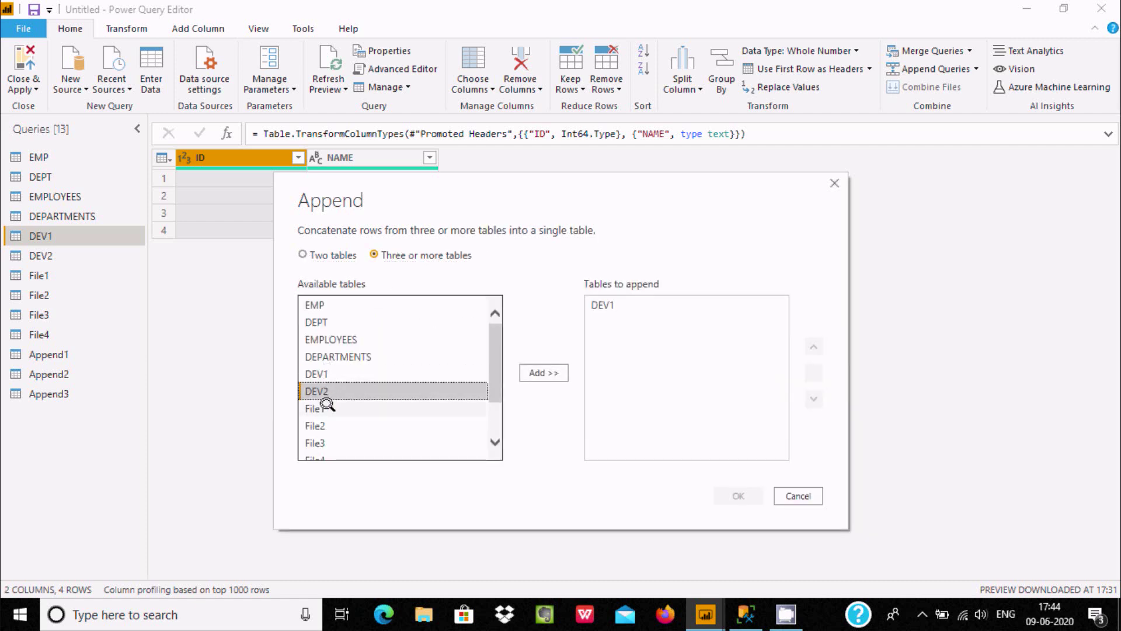
click(356, 390)
click(529, 372)
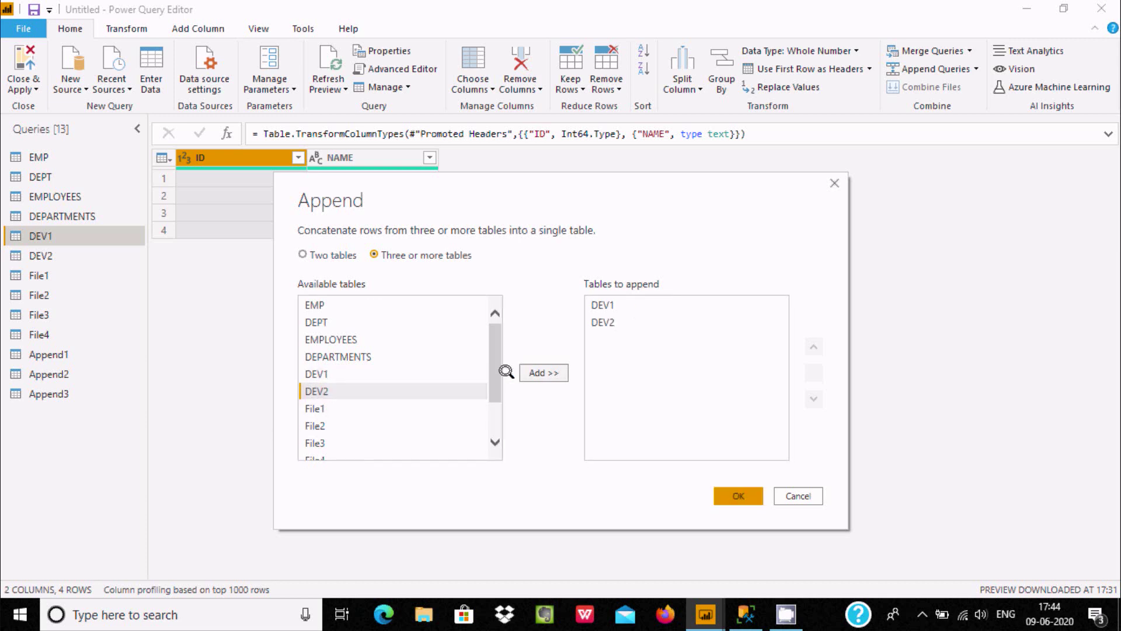
click(323, 407)
click(530, 368)
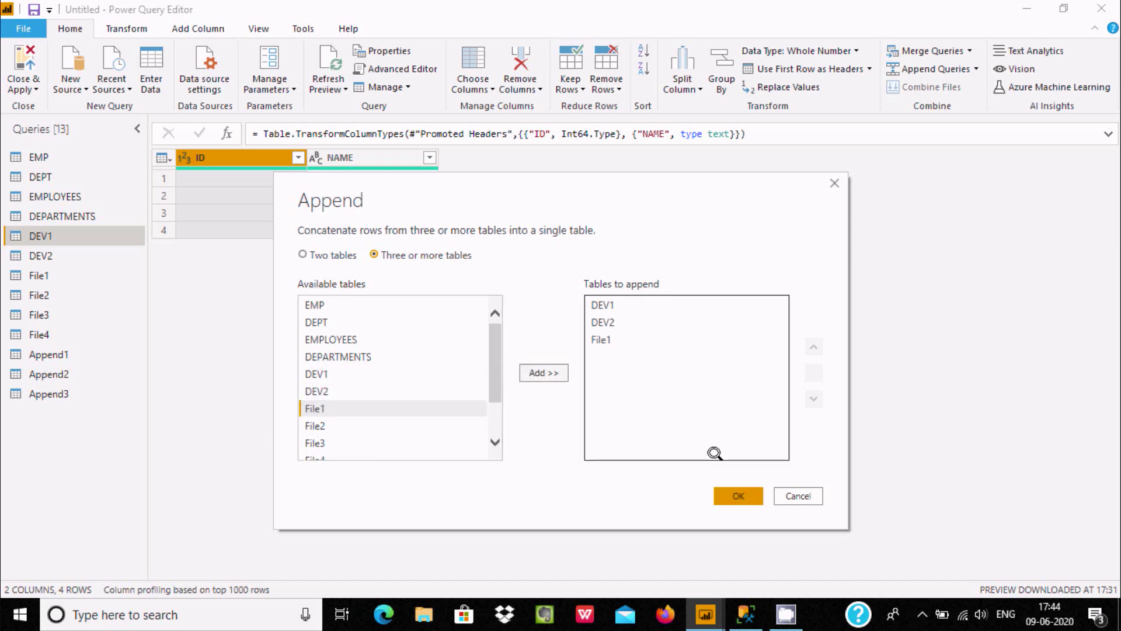
click(735, 495)
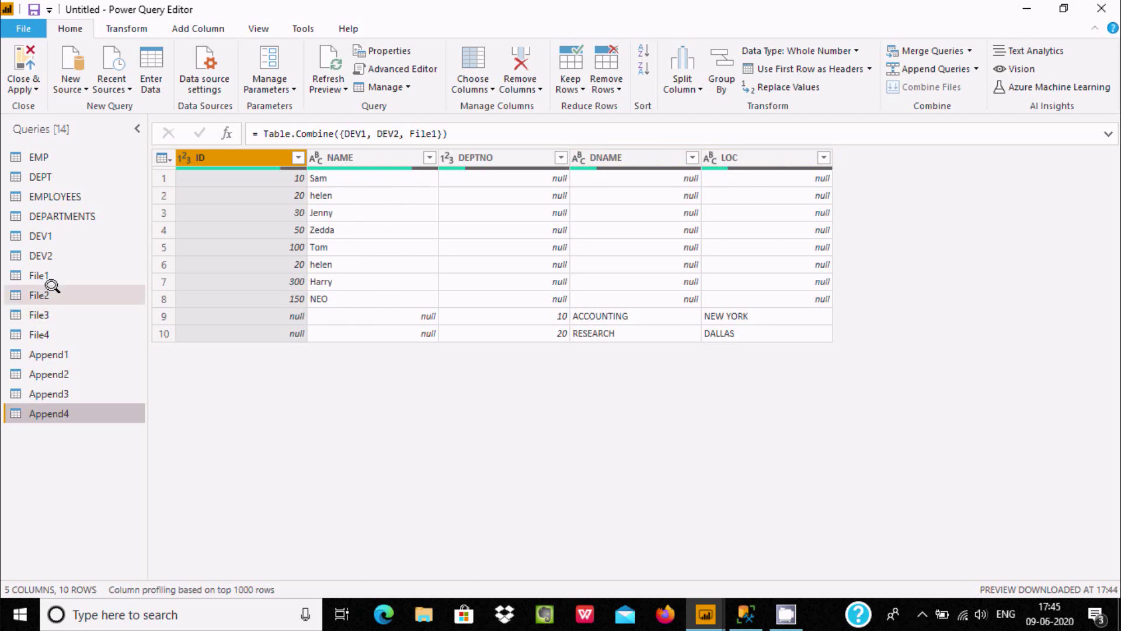
Step: Switch to Append3 to review its 8 combined File1–File4 rows
click(49, 386)
click(49, 387)
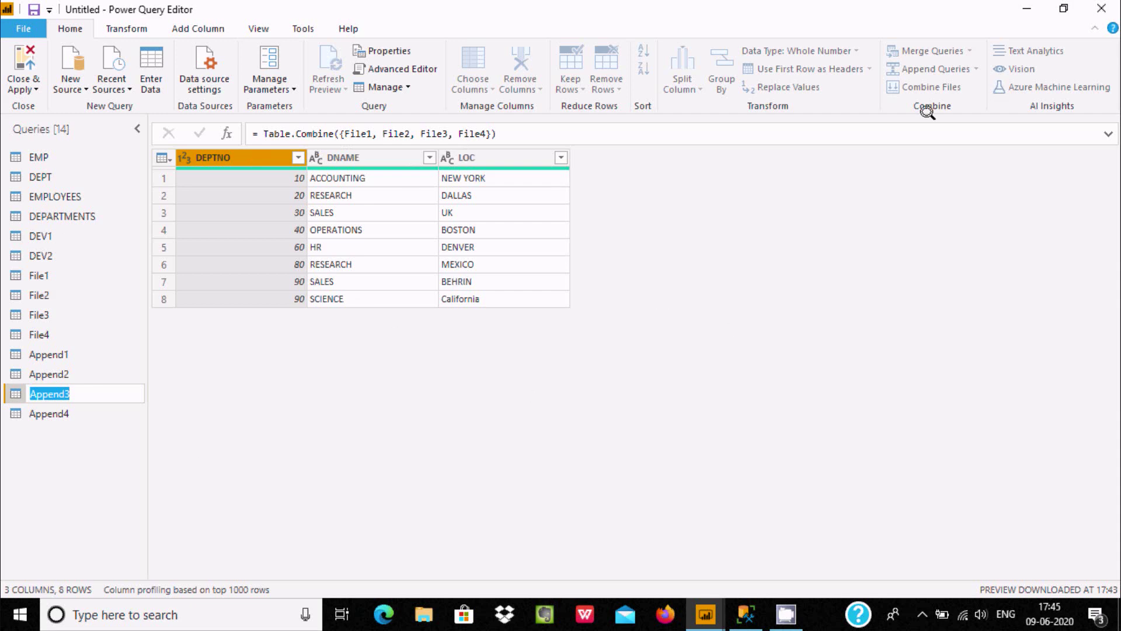
key(Return)
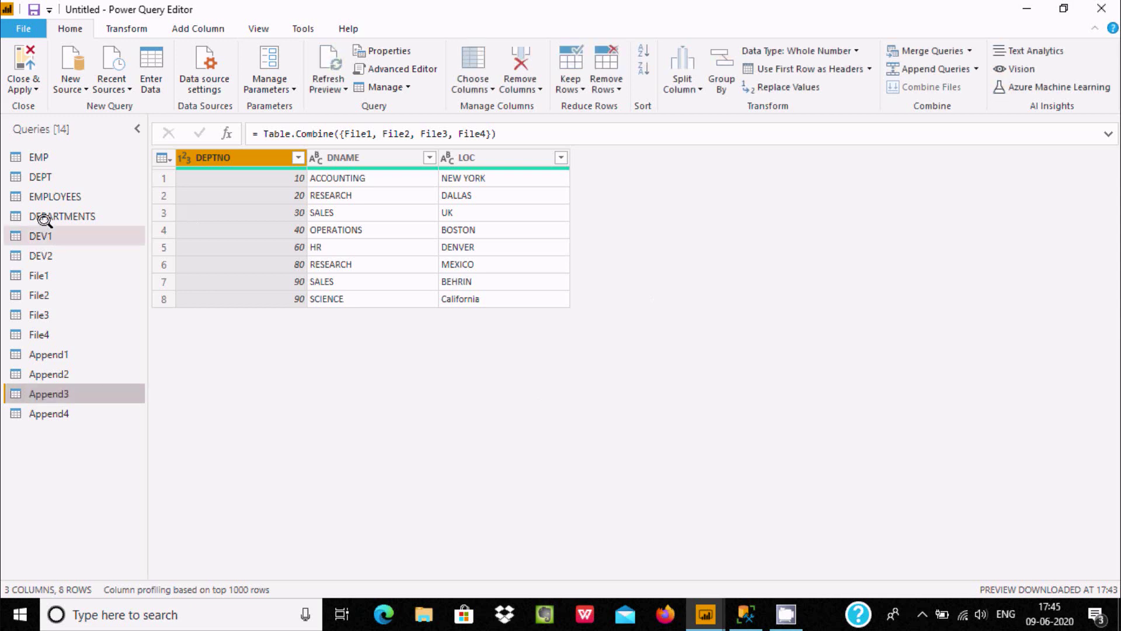